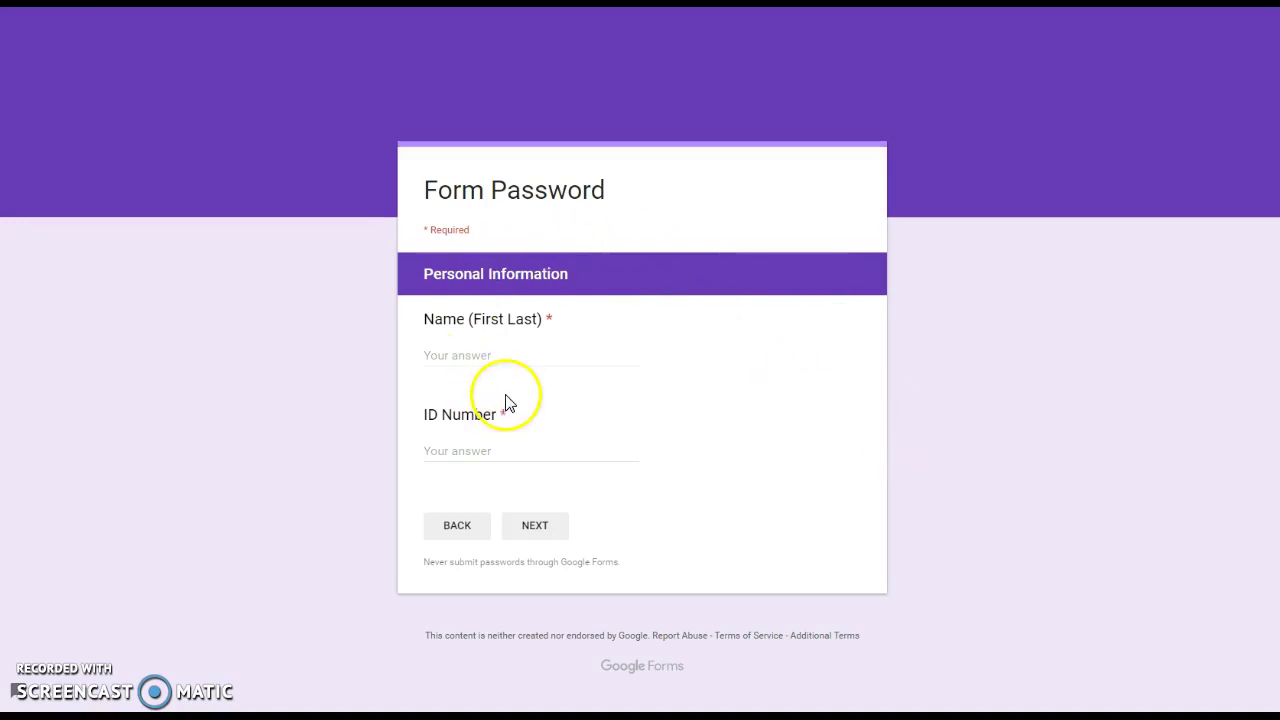
{"action": "left_click", "coordinate": [501, 359]}
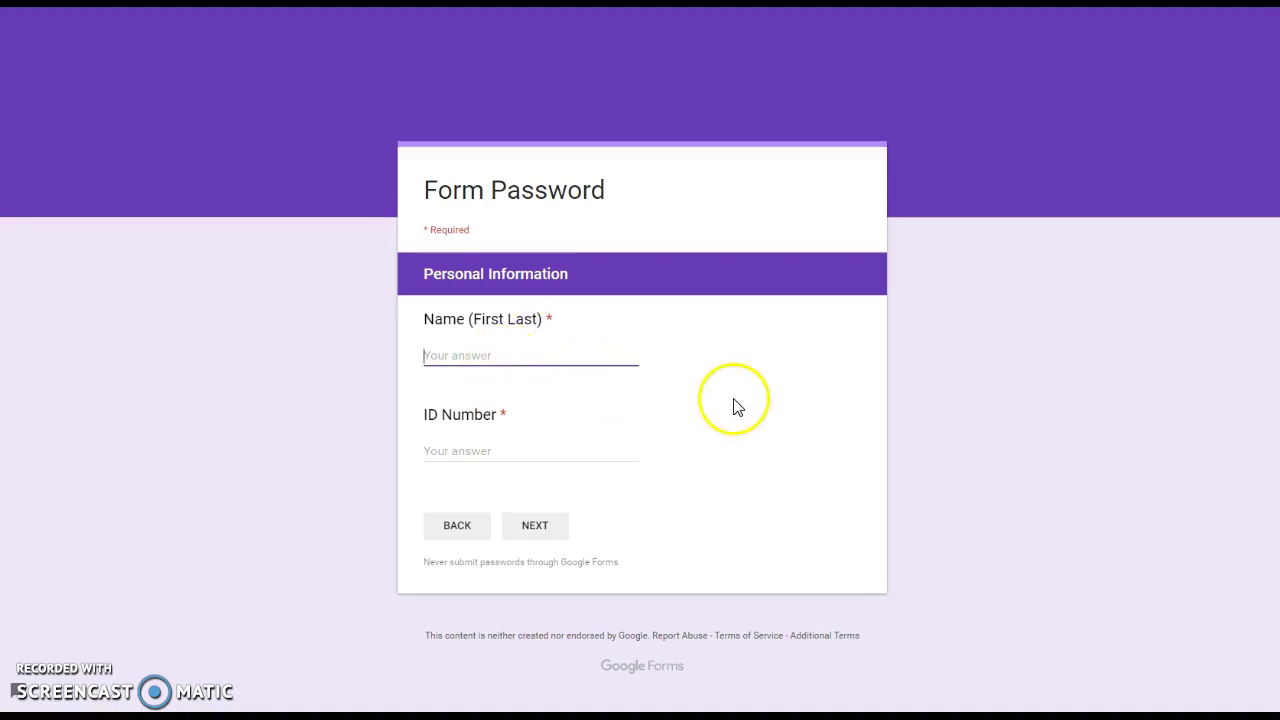
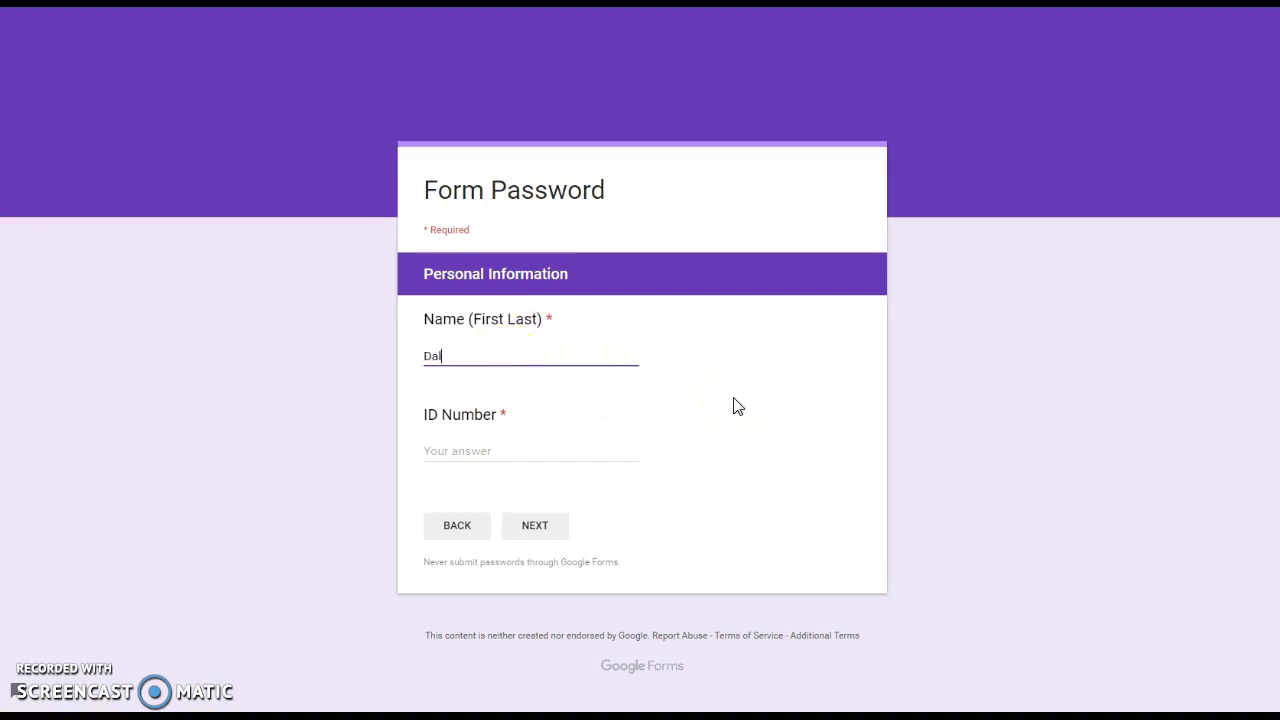
{"action": "left_click", "coordinate": [461, 451]}
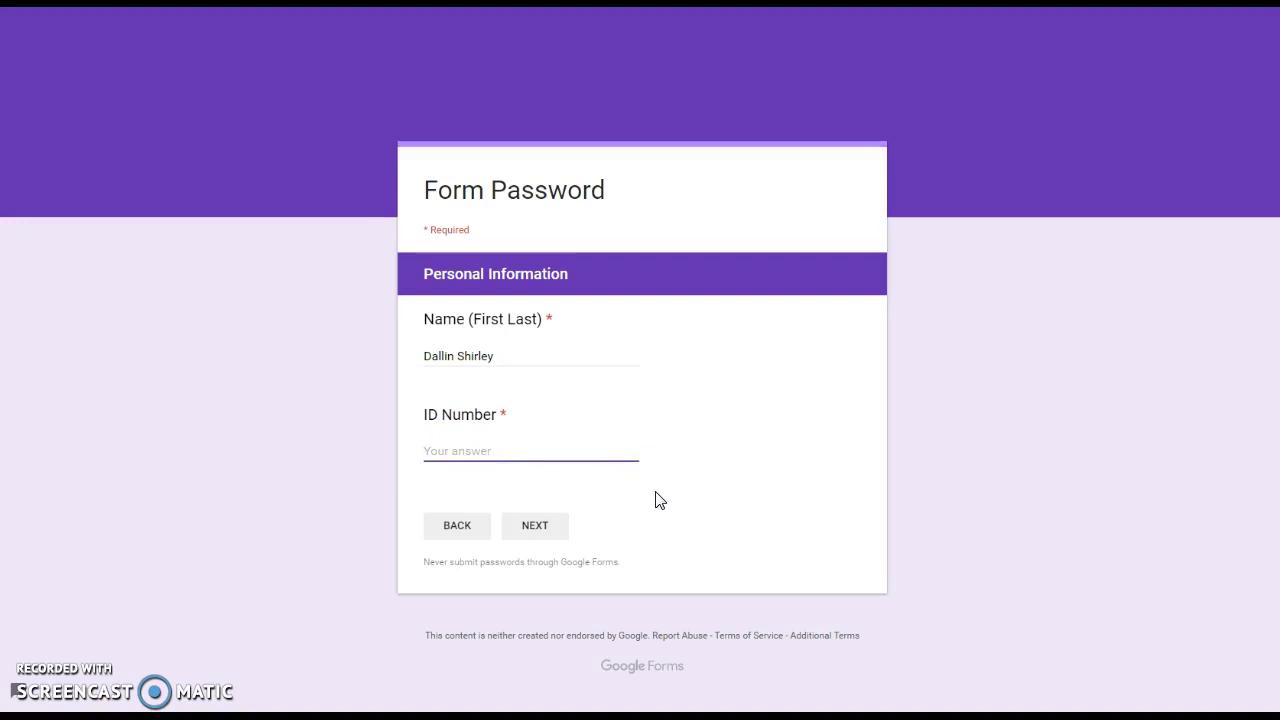
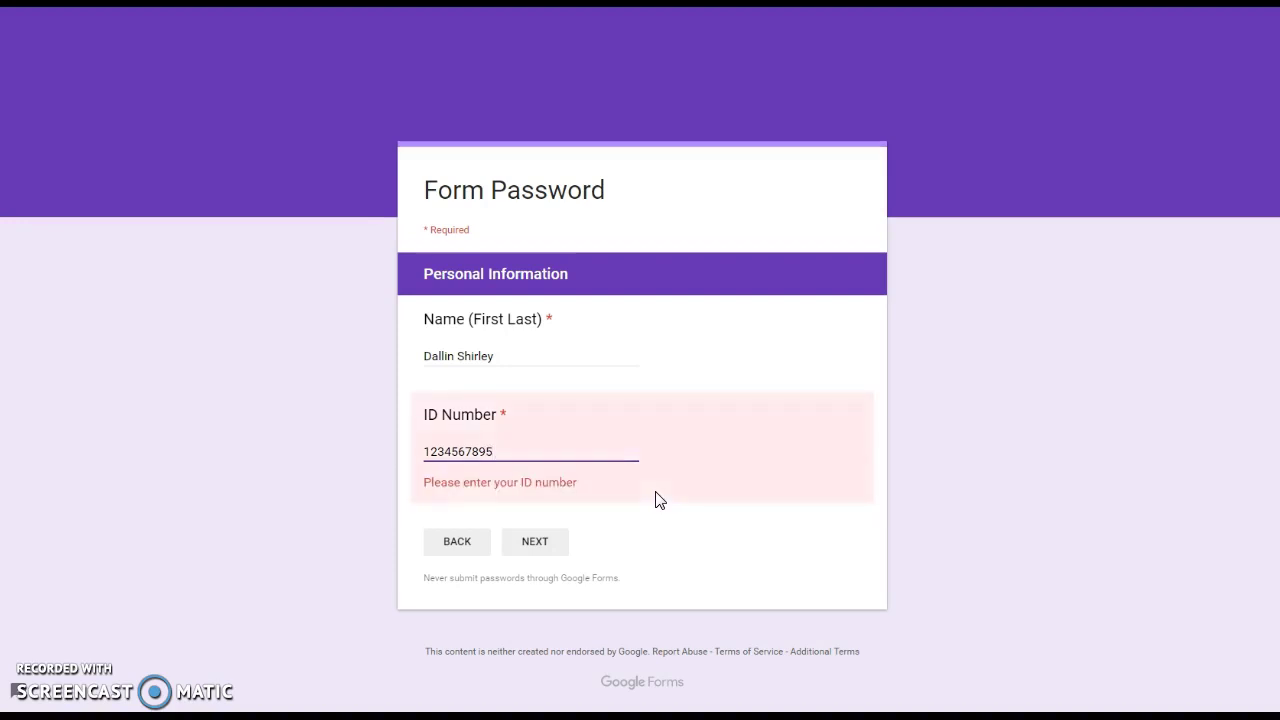
{"action": "key", "text": "BackSpace"}
{"action": "key", "text": "BackSpace"}
{"action": "key", "text": "BackSpace"}
{"action": "key", "text": "BackSpace"}
{"action": "key", "text": "BackSpace"}
{"action": "key", "text": "BackSpace"}
{"action": "key", "text": "BackSpace"}
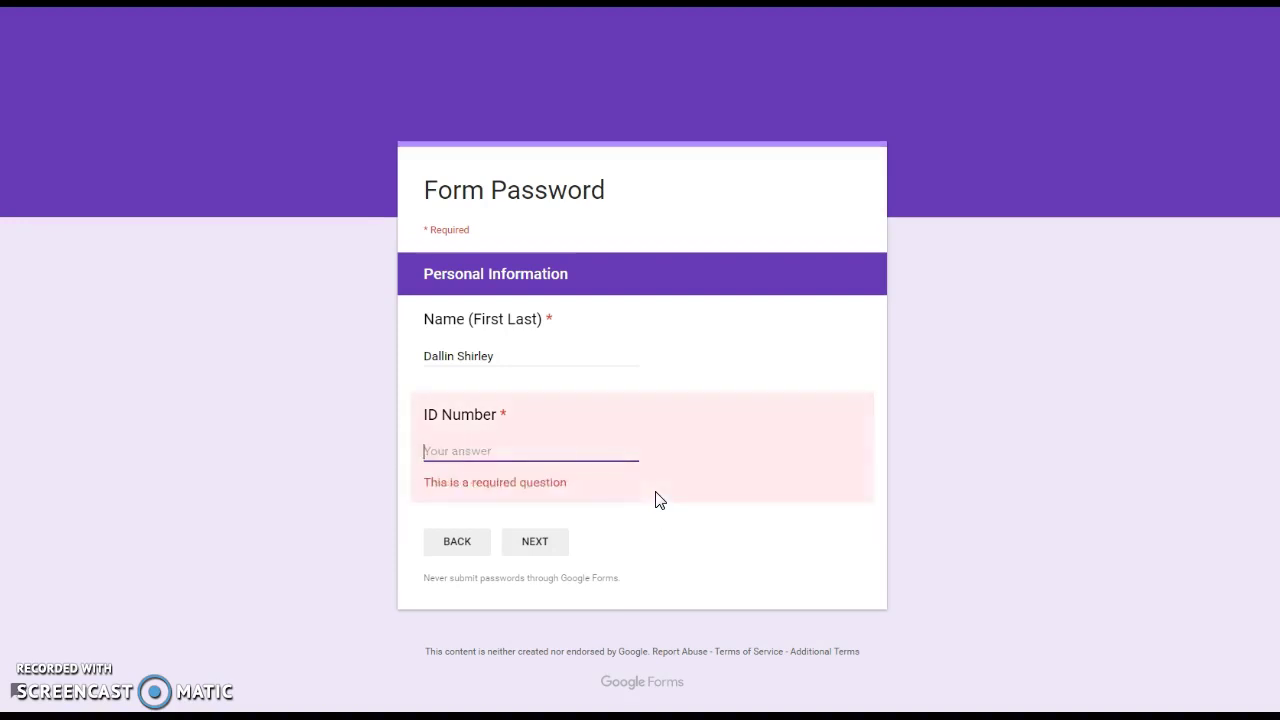
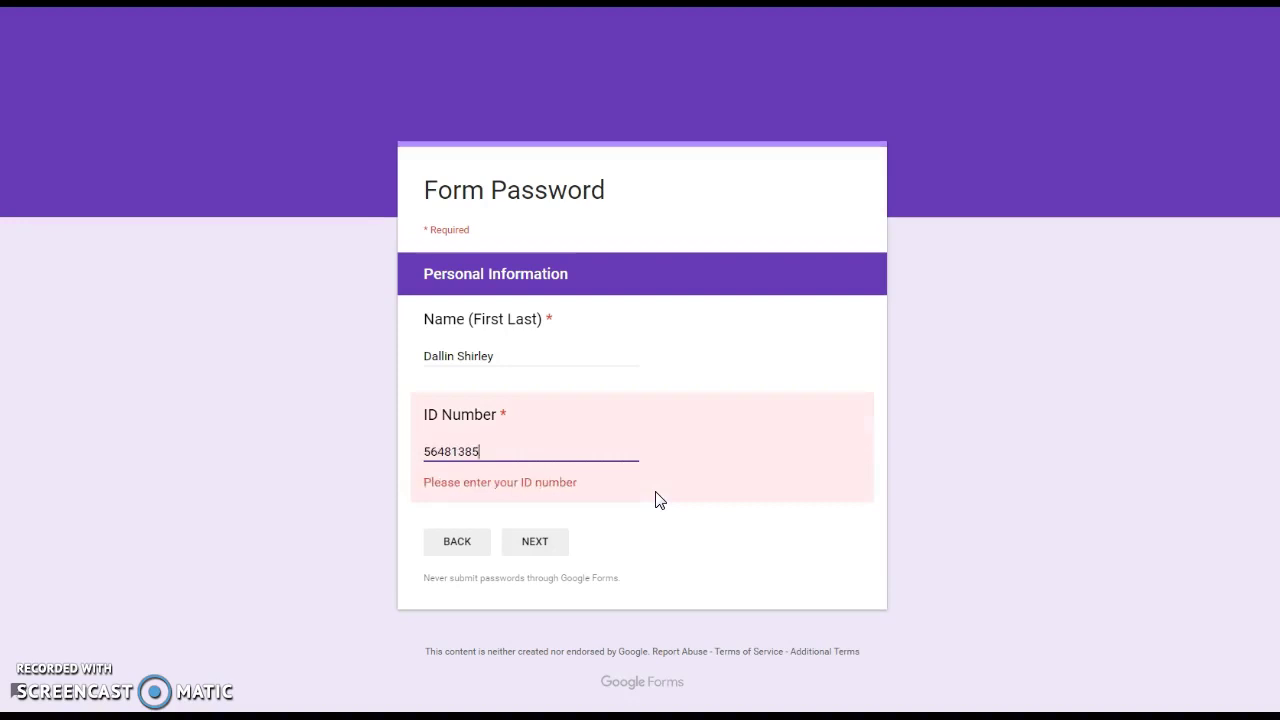
{"action": "left_click", "coordinate": [612, 447]}
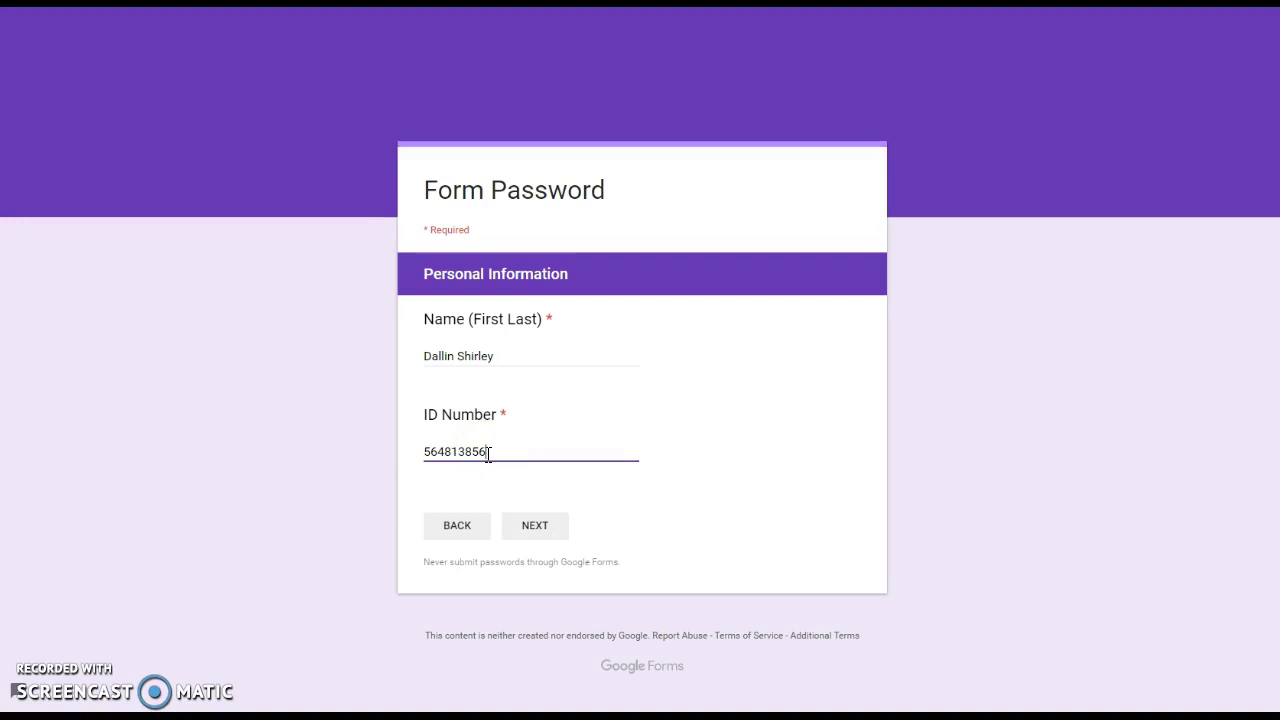
{"action": "left_click", "coordinate": [489, 454]}
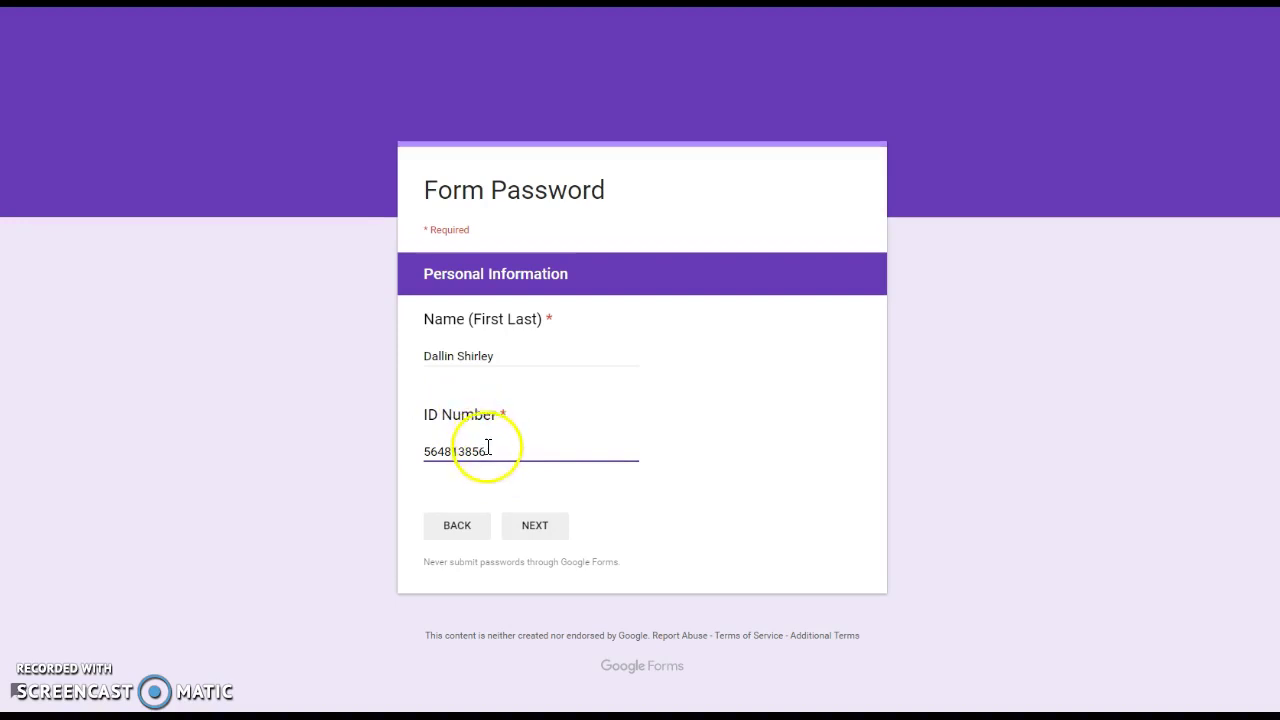
Select the whole nine-digit ID entry, then just its last four digits.
{"action": "left_click_drag", "start_coordinate": [488, 451], "coordinate": [409, 459]}
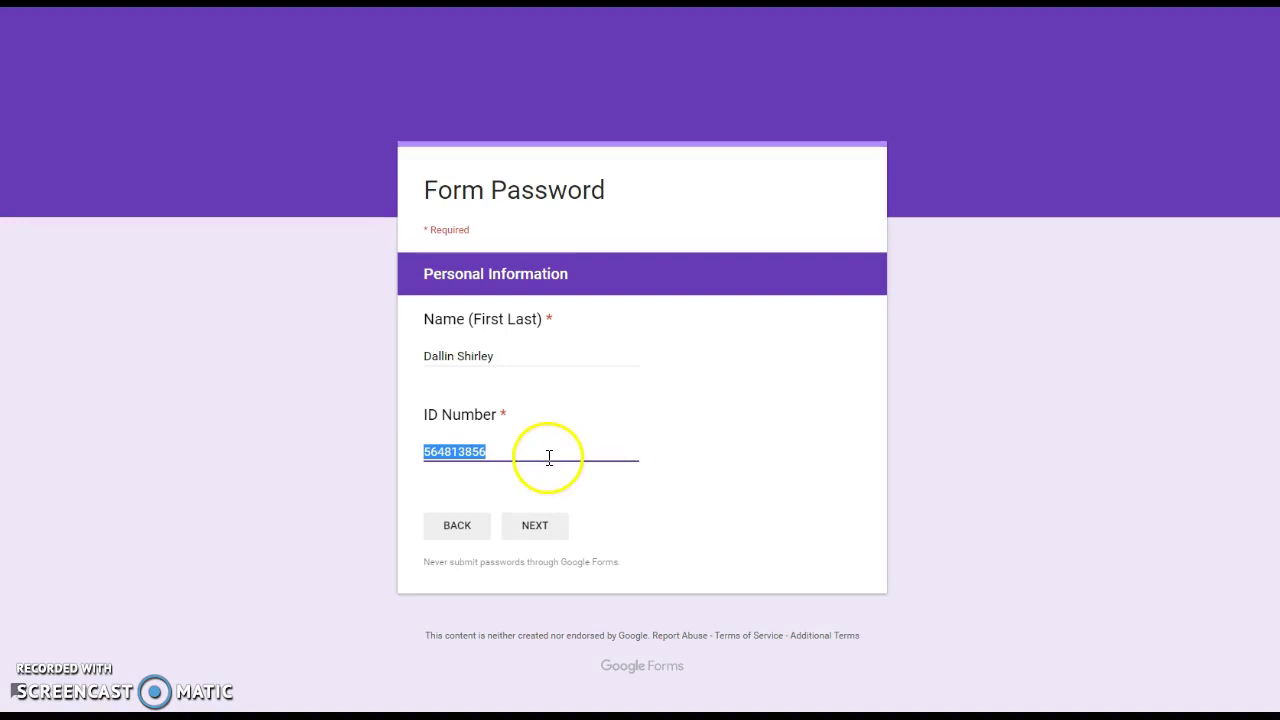
{"action": "left_click", "coordinate": [550, 456]}
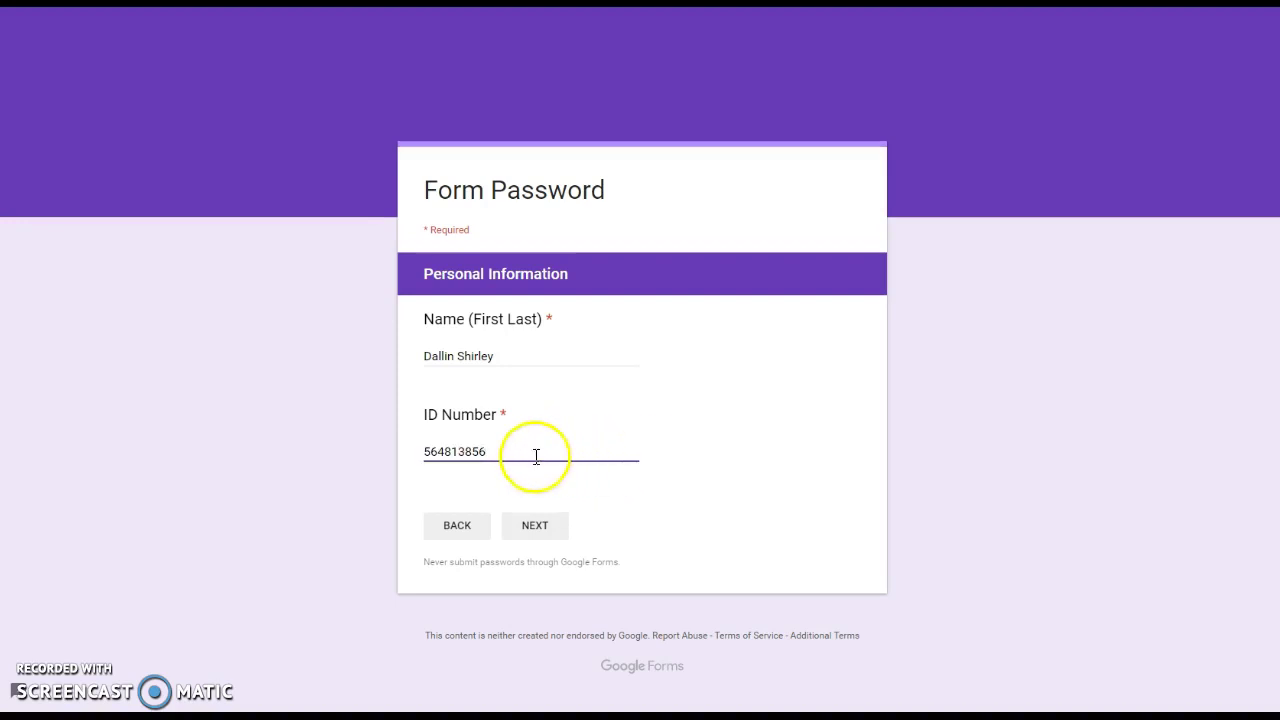
{"action": "left_click_drag", "start_coordinate": [500, 456], "coordinate": [418, 456]}
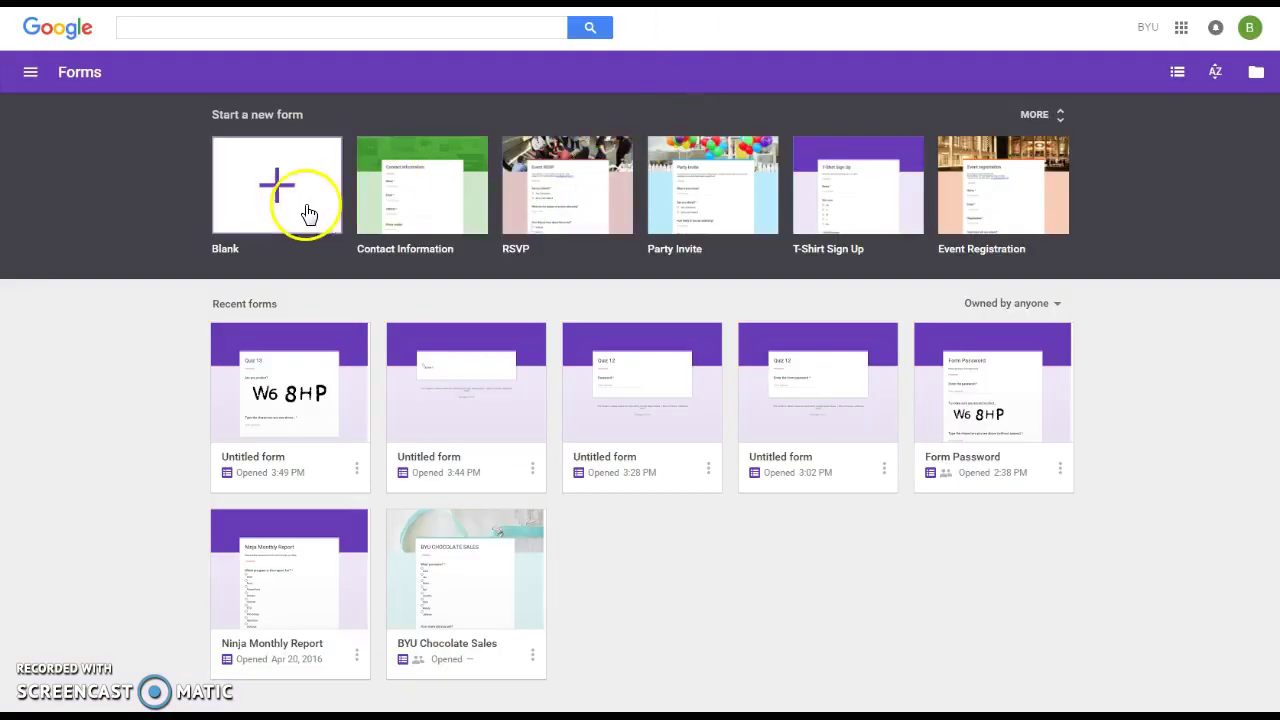
Create a blank form titled 'General Information'.
{"action": "left_click", "coordinate": [308, 214]}
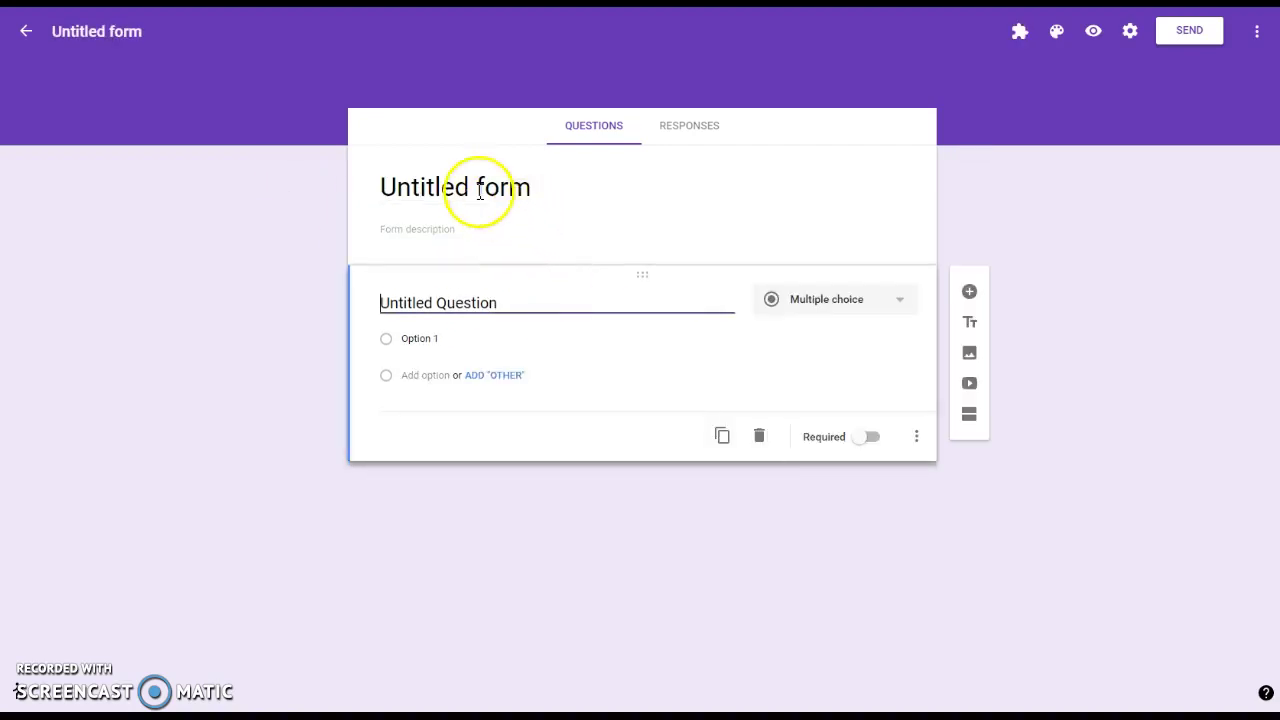
{"action": "left_click", "coordinate": [488, 190]}
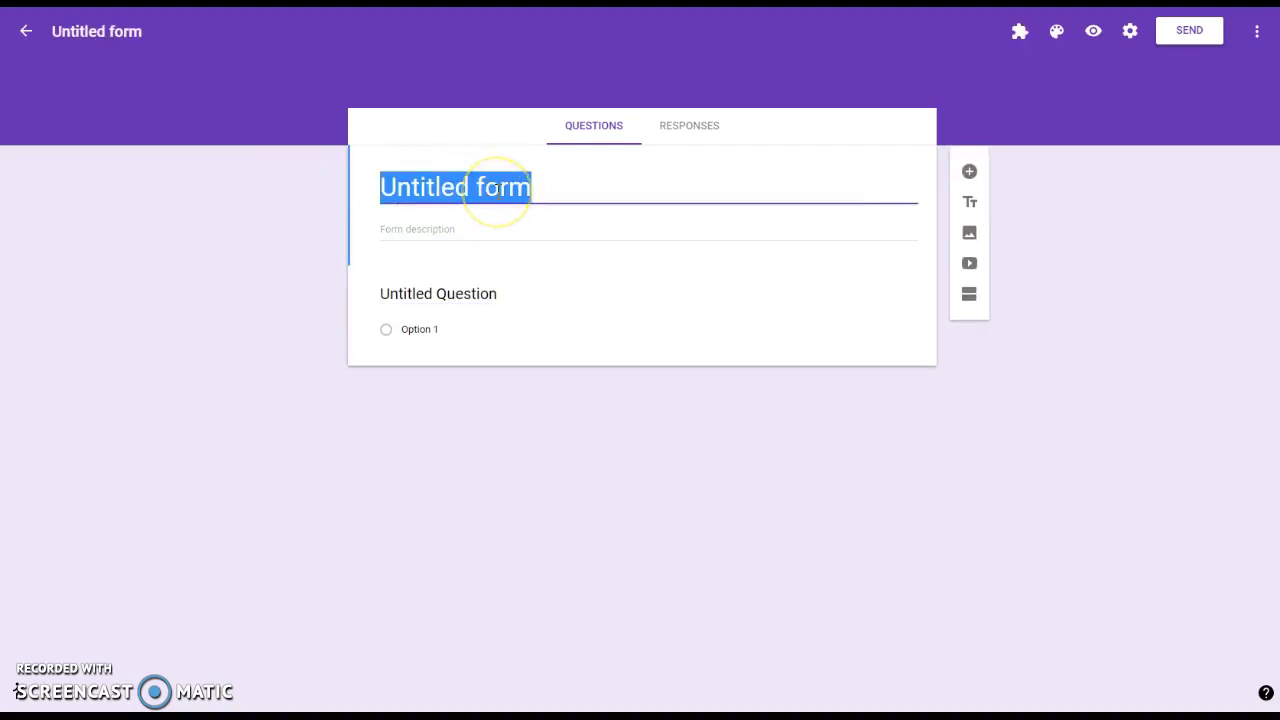
{"action": "type", "text": "Gen"}
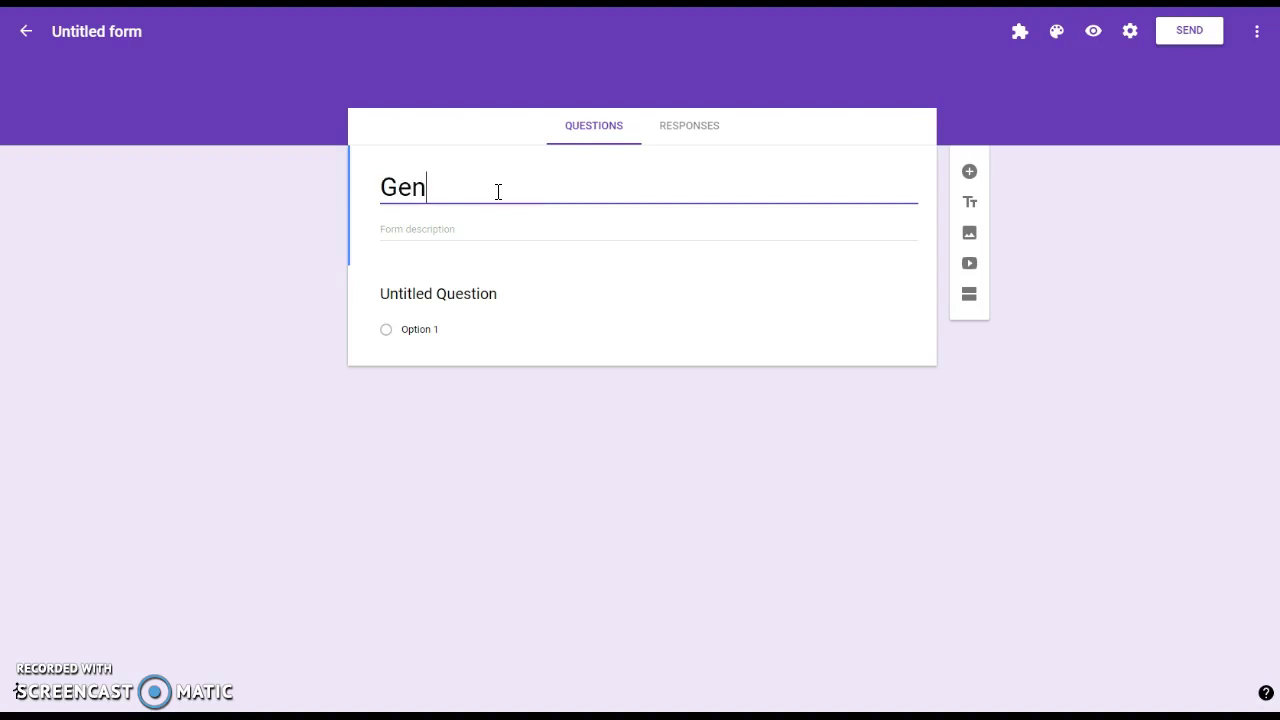
{"action": "type", "text": "eral Infor"}
{"action": "type", "text": "mation"}
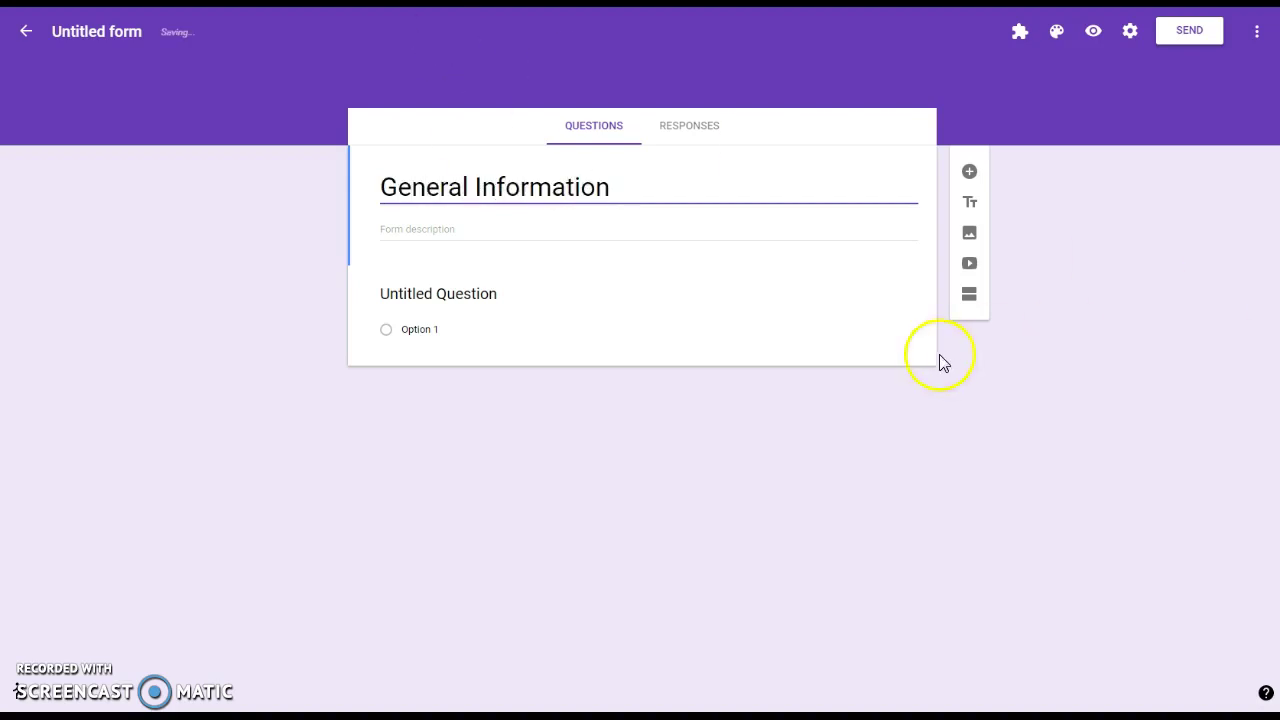
Make the first question a short-answer question titled 'Name?'.
{"action": "left_click", "coordinate": [481, 300]}
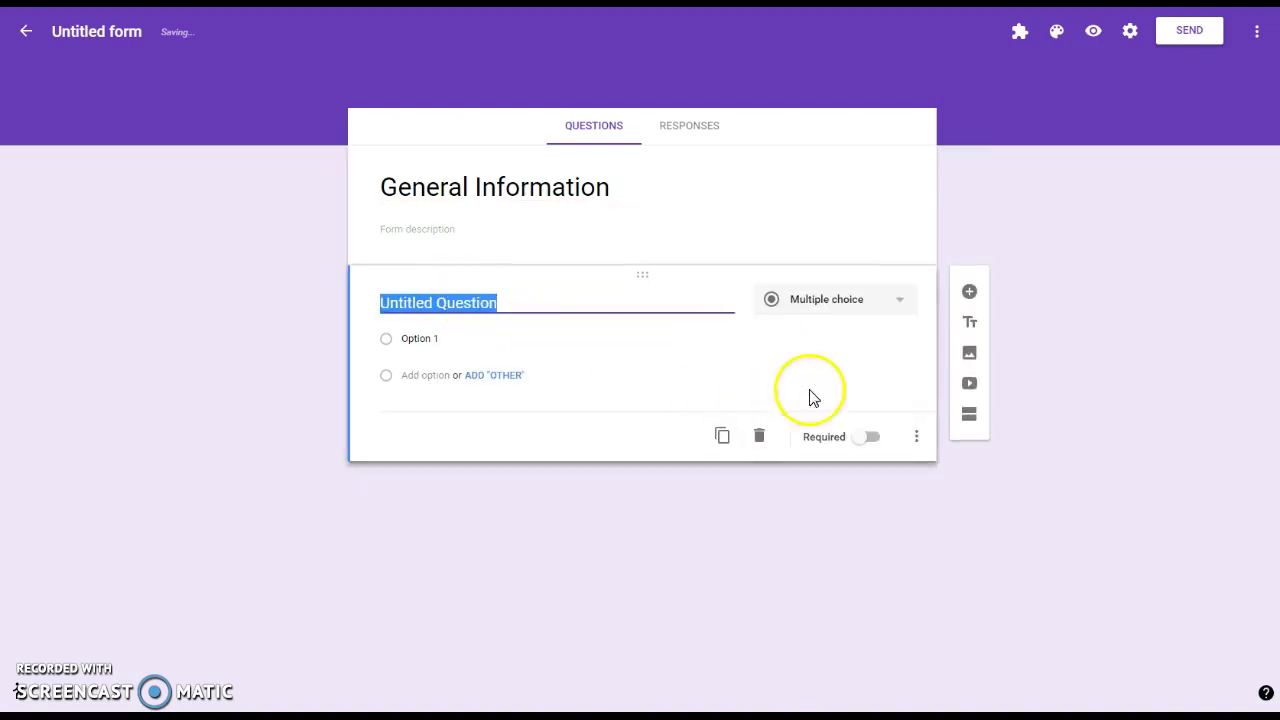
{"action": "left_click", "coordinate": [829, 306]}
{"action": "left_click", "coordinate": [815, 216]}
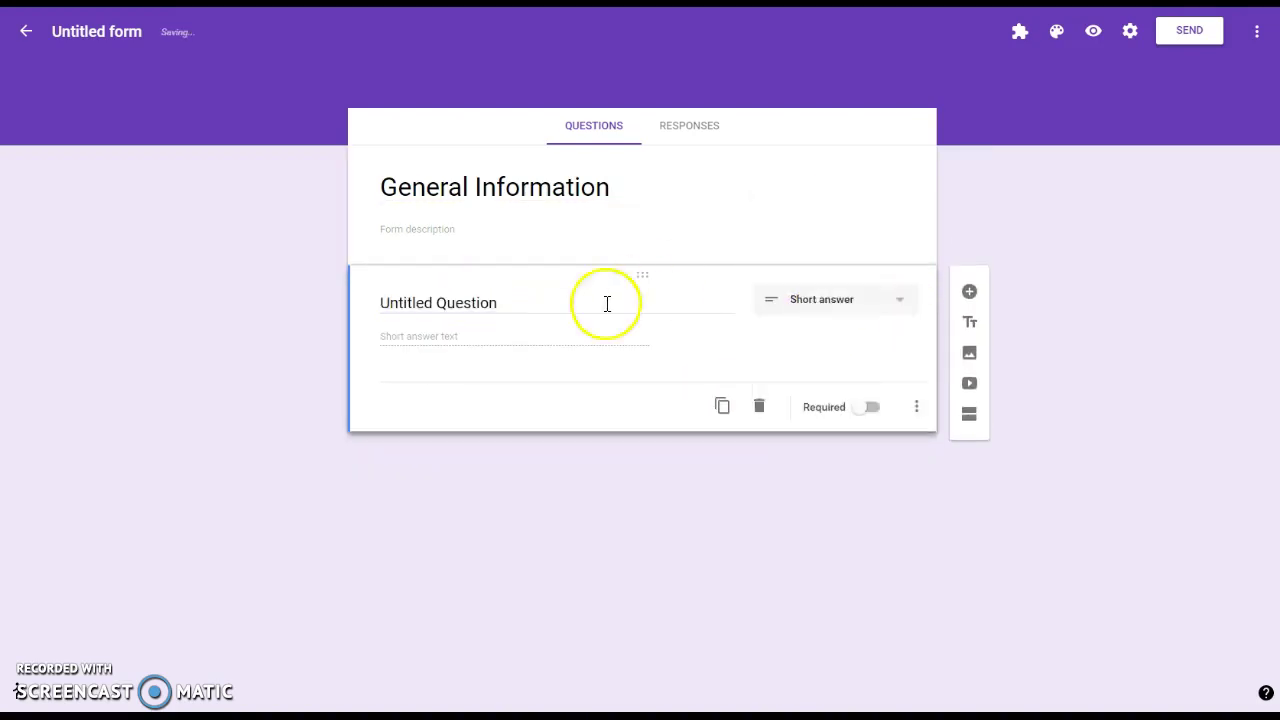
{"action": "left_click", "coordinate": [483, 303]}
{"action": "type", "text": "N"}
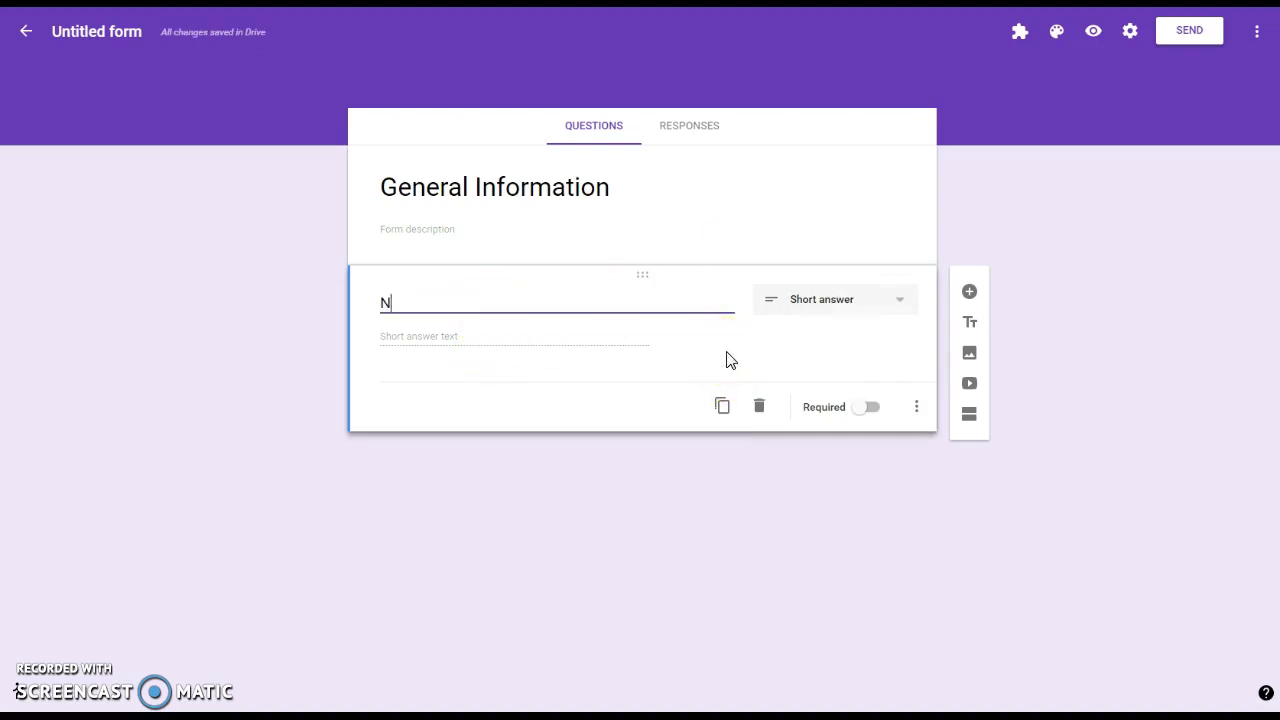
{"action": "type", "text": "ame?"}
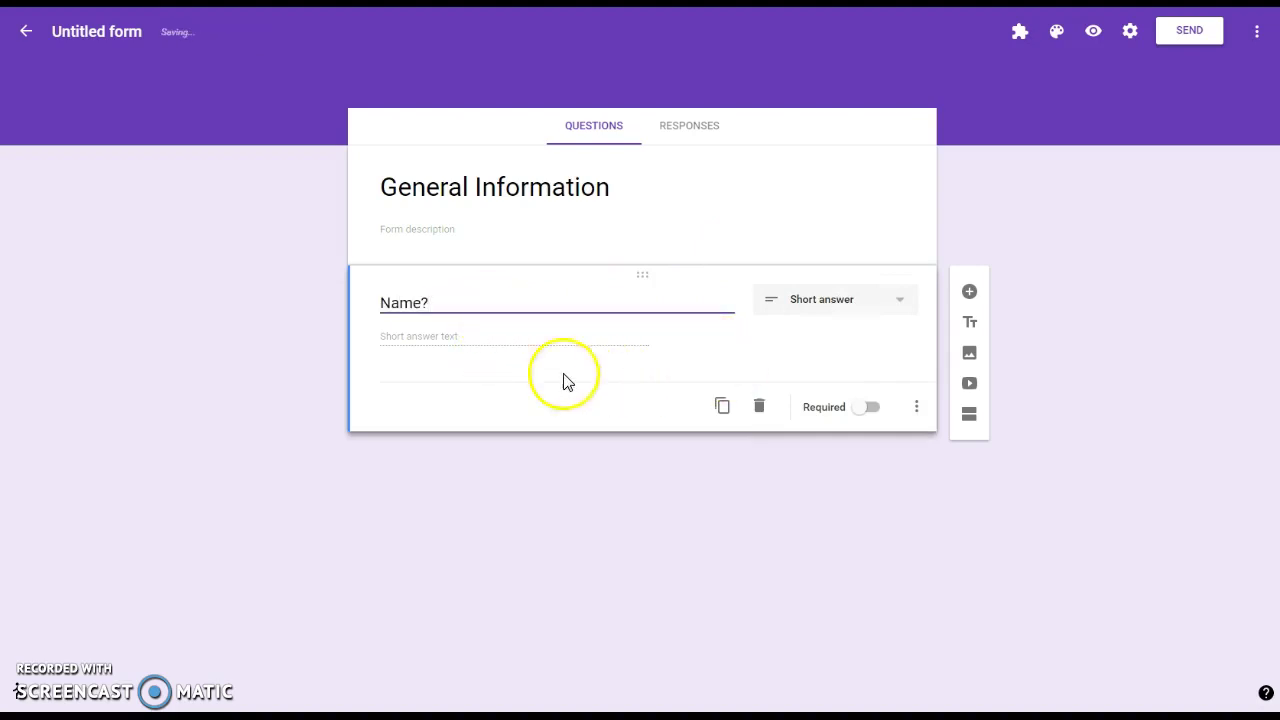
{"action": "left_click", "coordinate": [456, 344]}
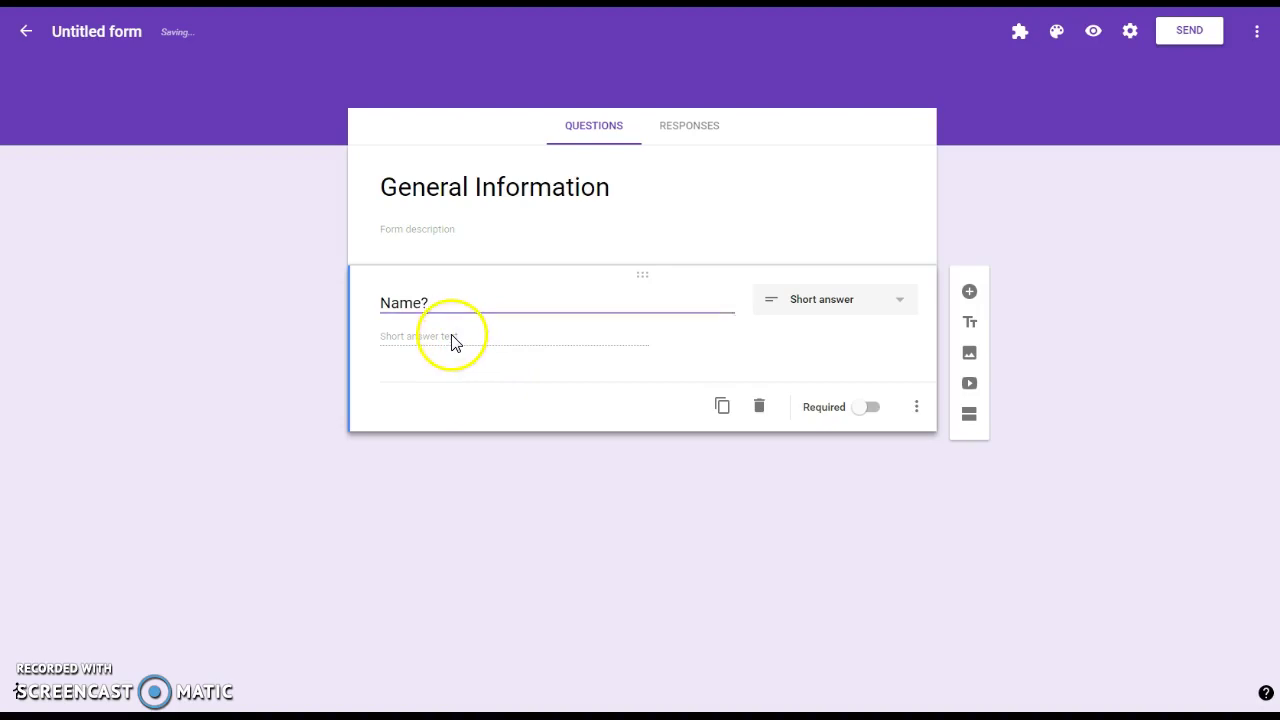
Duplicate the Name question as a required 'What is your student ID number?' question.
{"action": "left_click", "coordinate": [722, 409]}
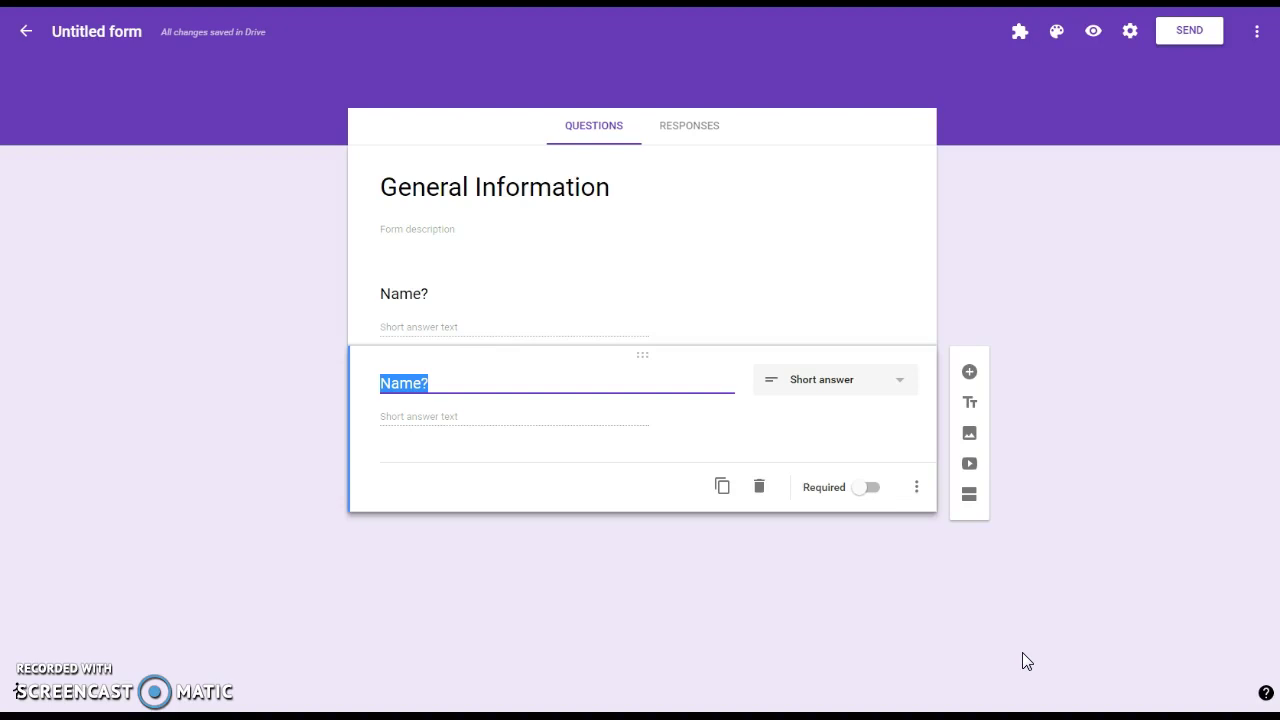
{"action": "type", "text": "What"}
{"action": "type", "text": " is your"}
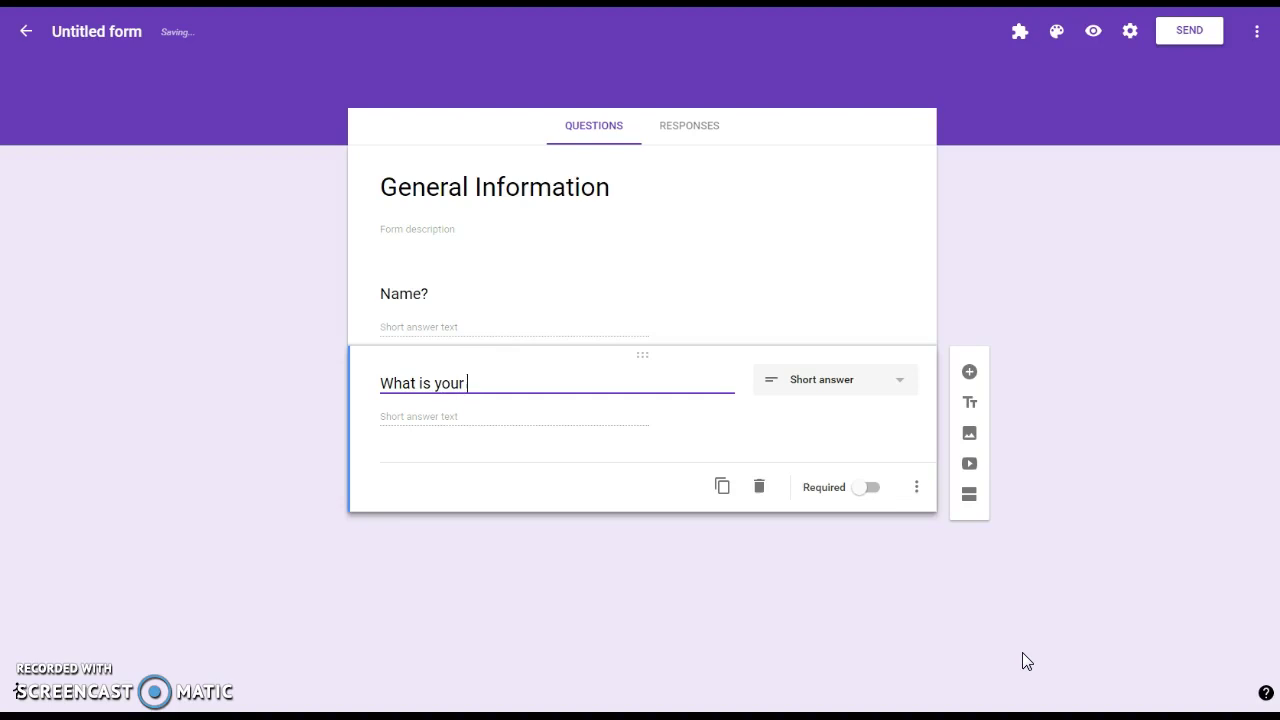
{"action": "type", "text": " student "}
{"action": "type", "text": "ID number"}
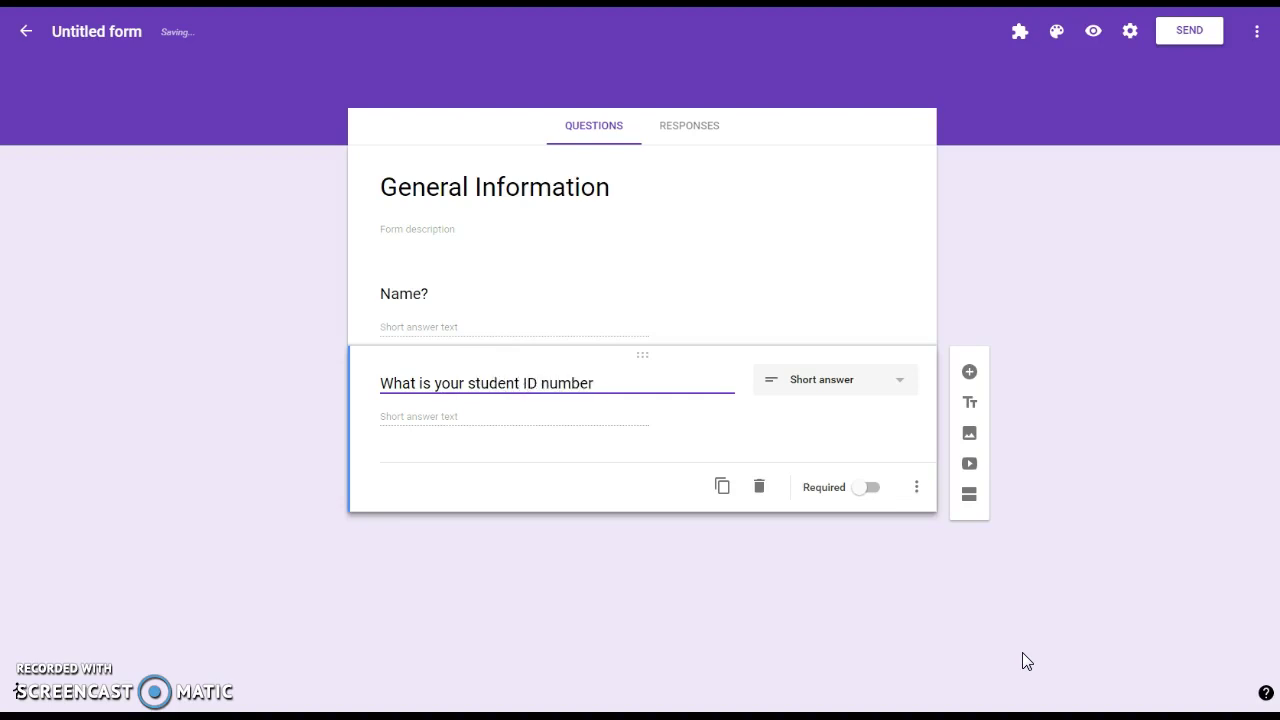
{"action": "type", "text": "?"}
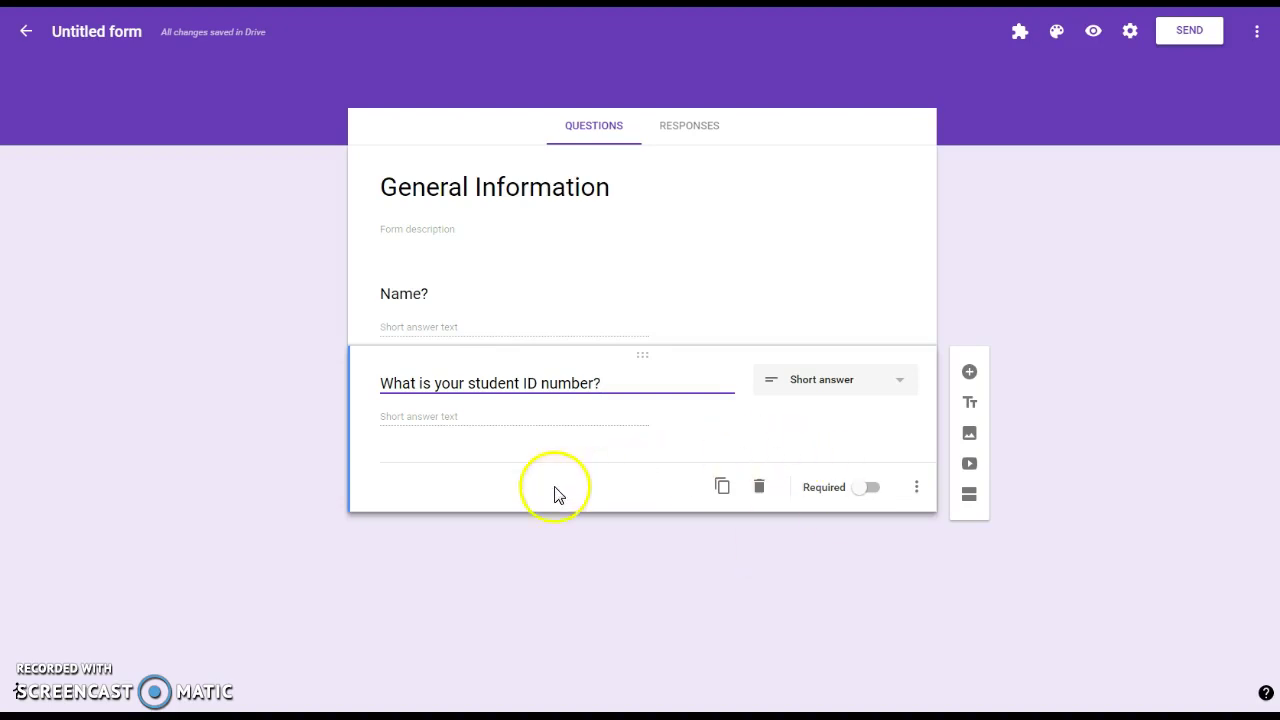
{"action": "left_click", "coordinate": [862, 490]}
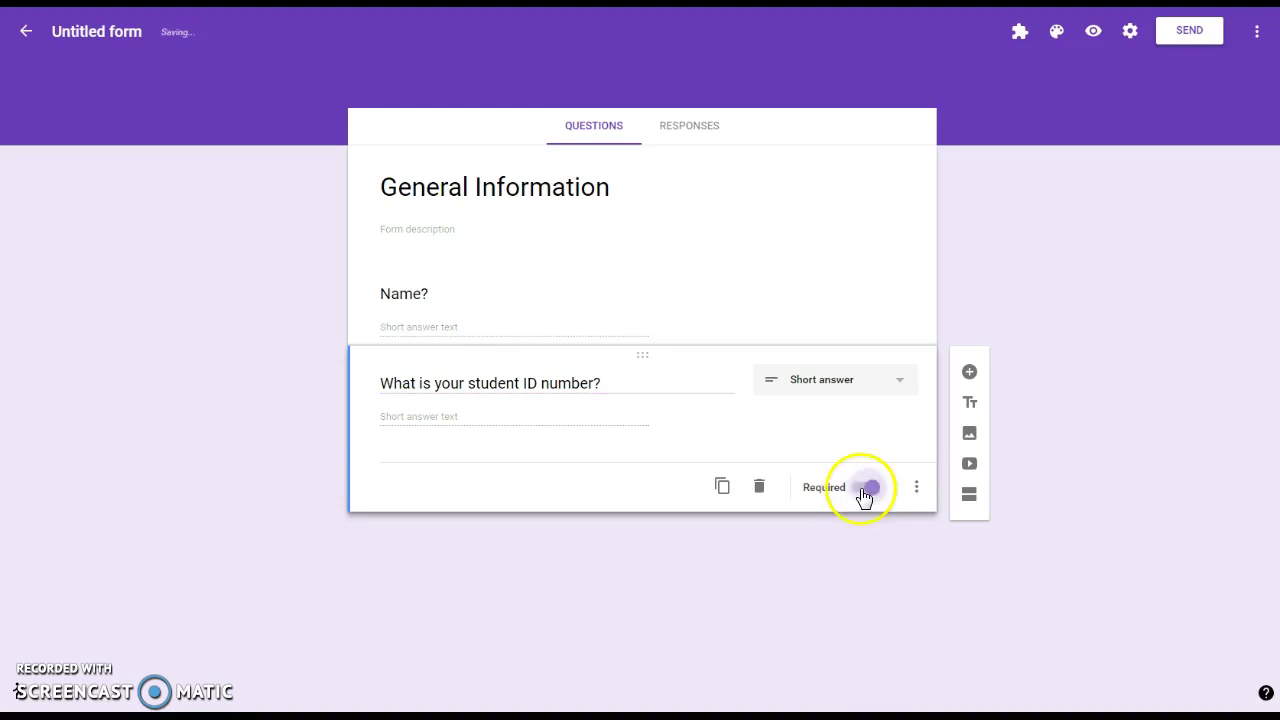
Add data validation to the ID question using Regular expression with the Matches condition.
{"action": "left_click", "coordinate": [915, 493]}
{"action": "left_click", "coordinate": [970, 590]}
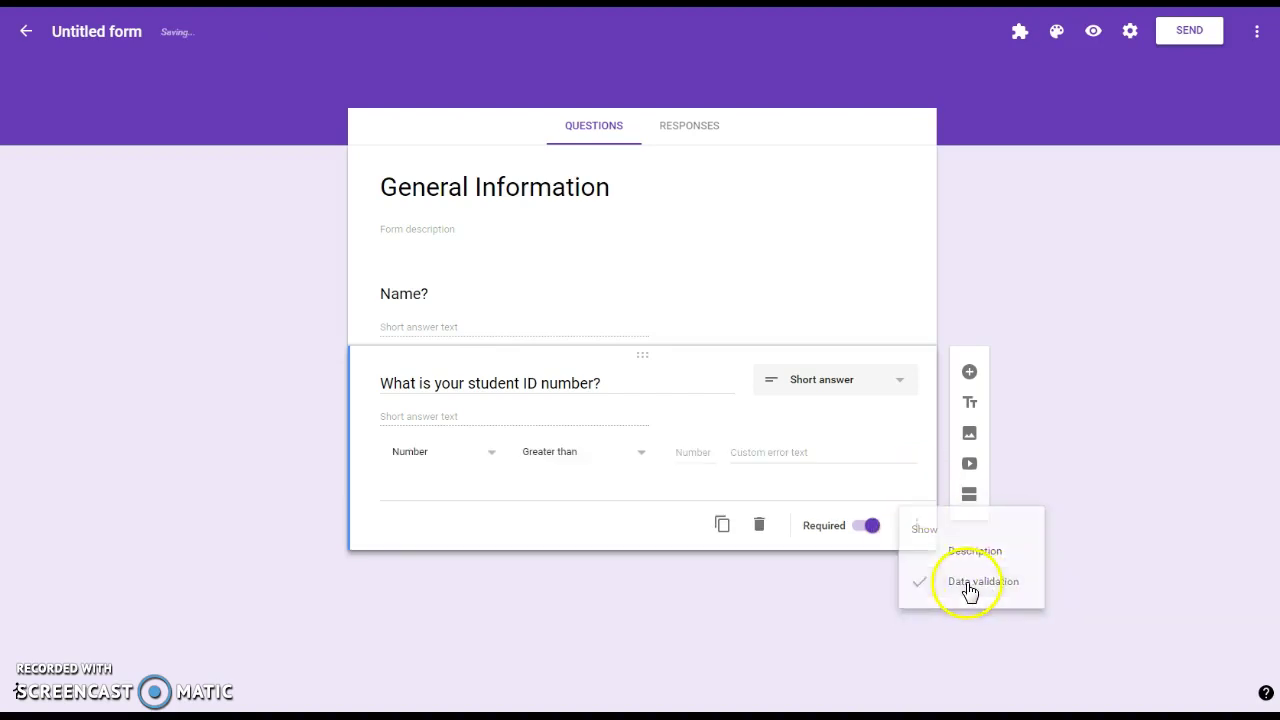
{"action": "left_click", "coordinate": [493, 458]}
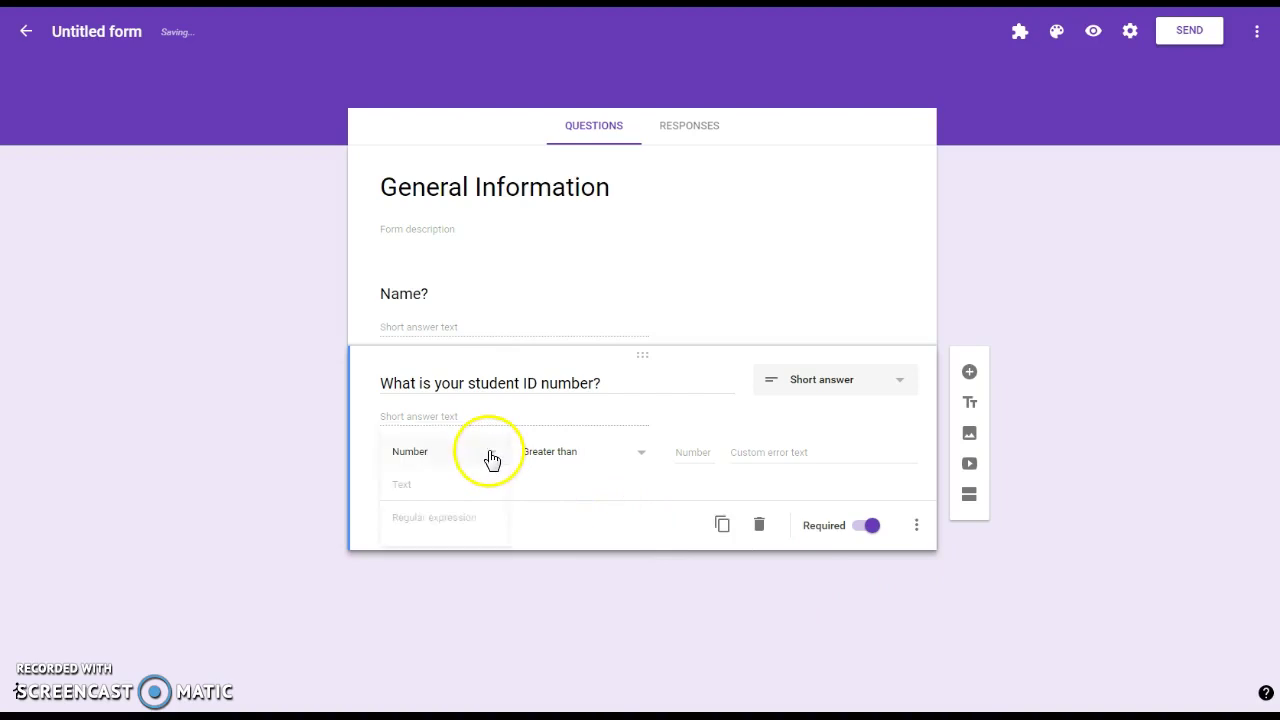
{"action": "left_click", "coordinate": [453, 520]}
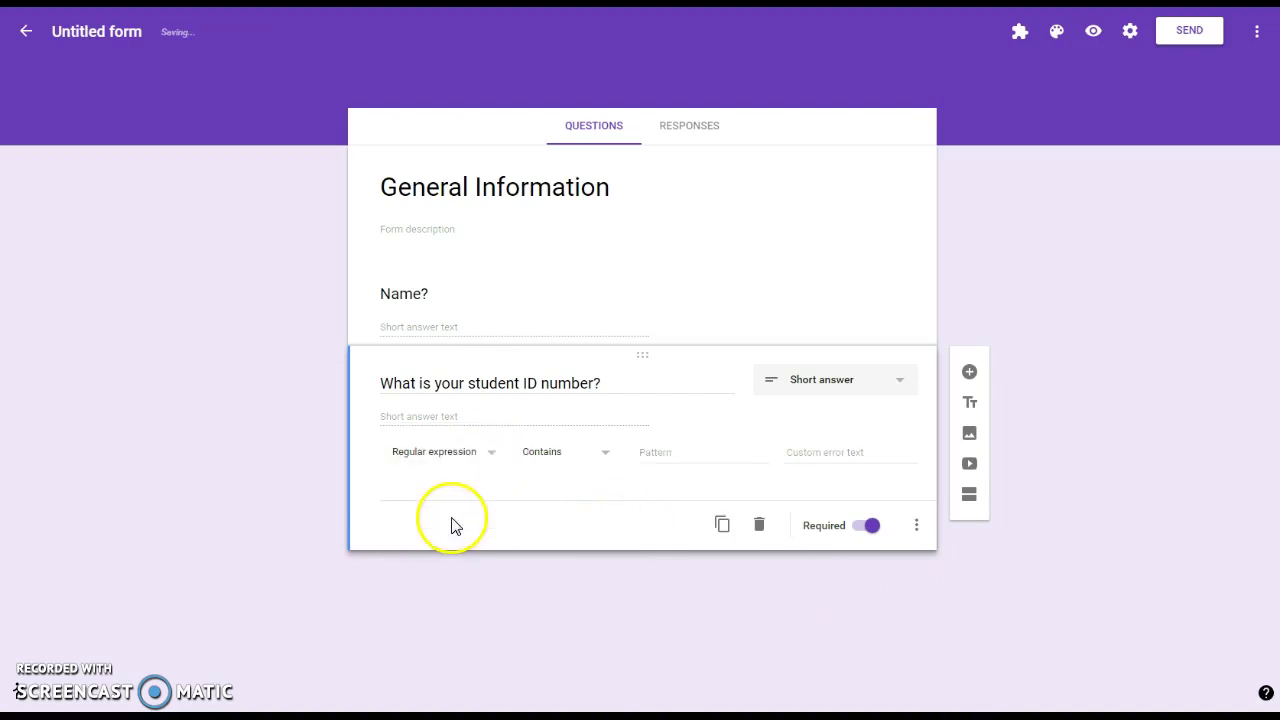
{"action": "left_click", "coordinate": [584, 457]}
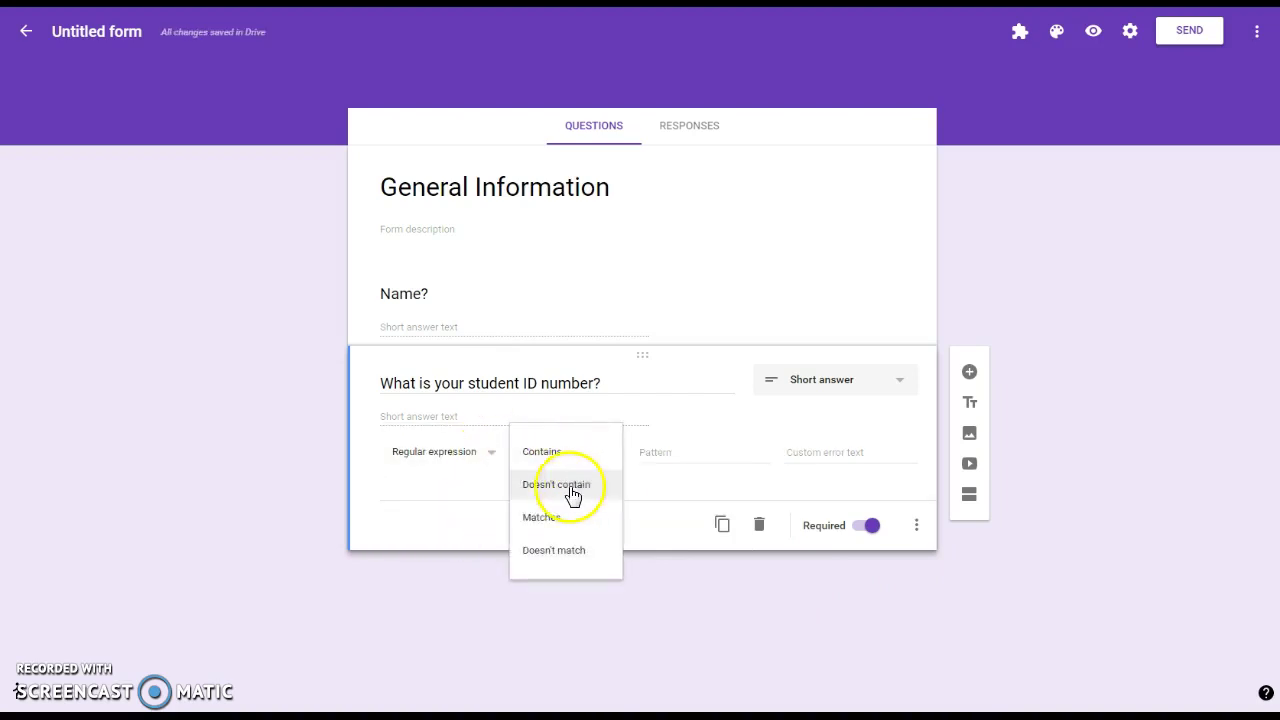
{"action": "left_click", "coordinate": [589, 516]}
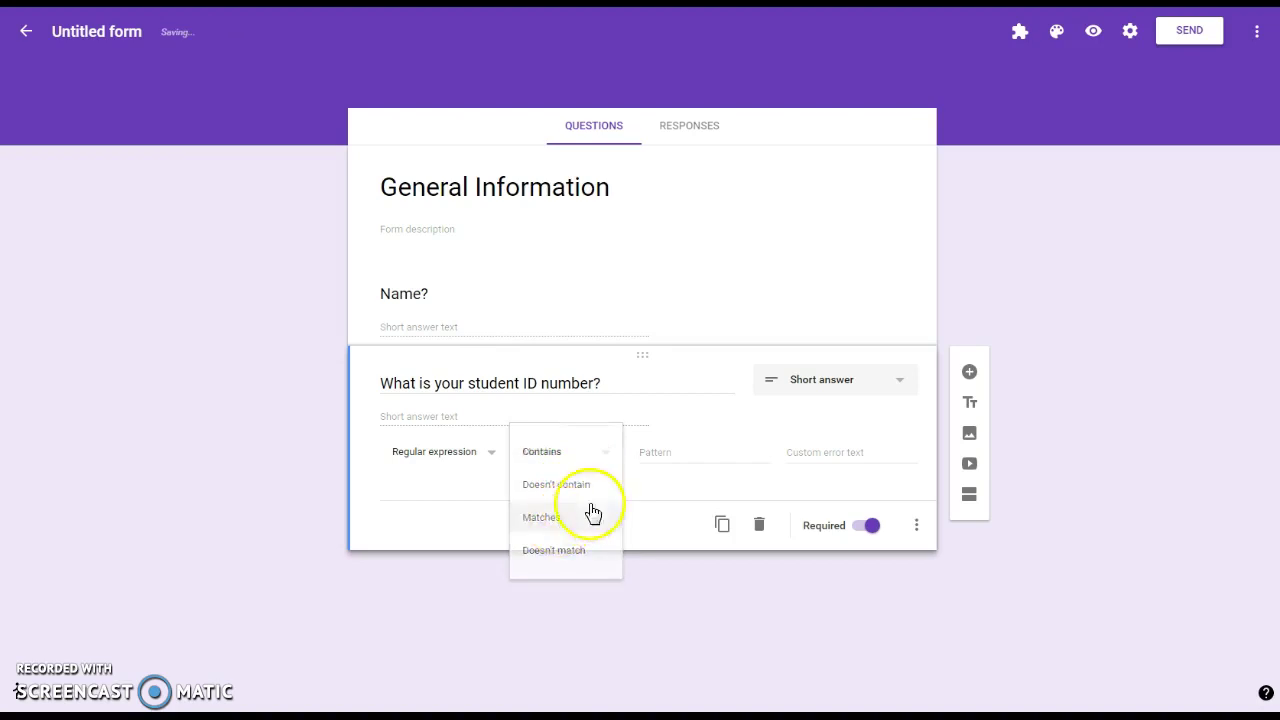
Enter [\w]{9} as the student ID's regular-expression pattern.
{"action": "left_click", "coordinate": [656, 452]}
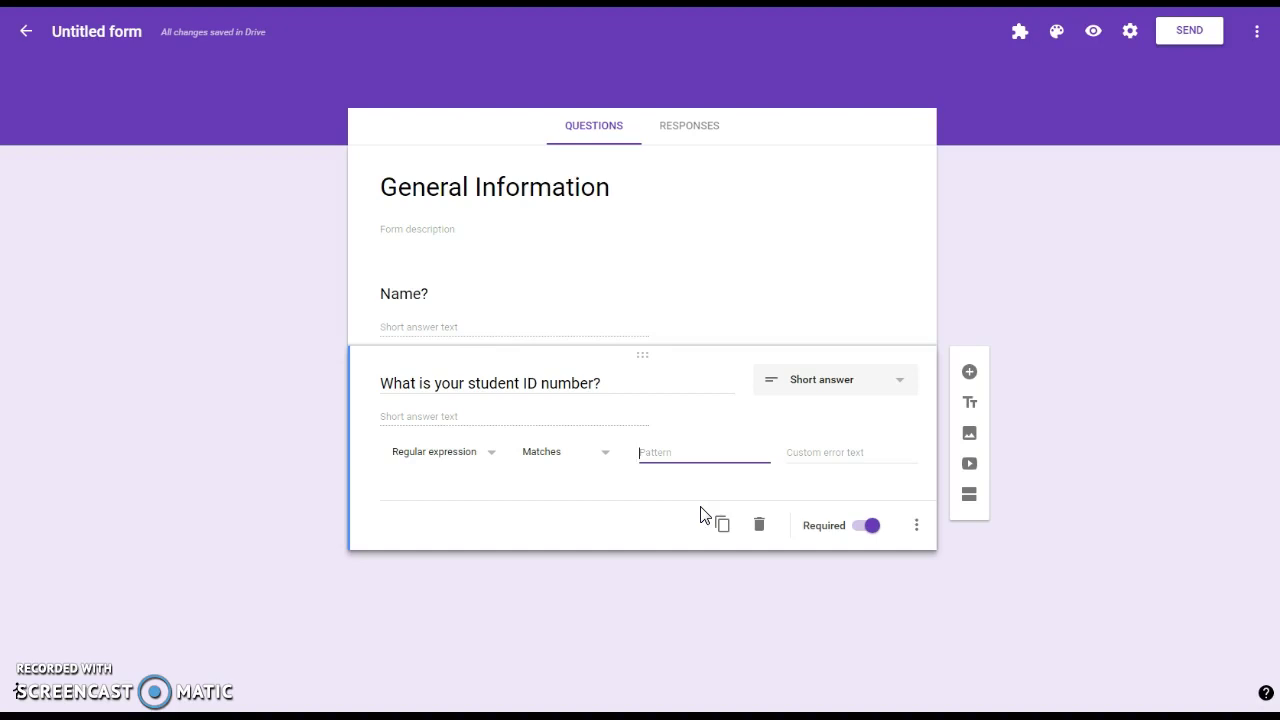
{"action": "type", "text": "["}
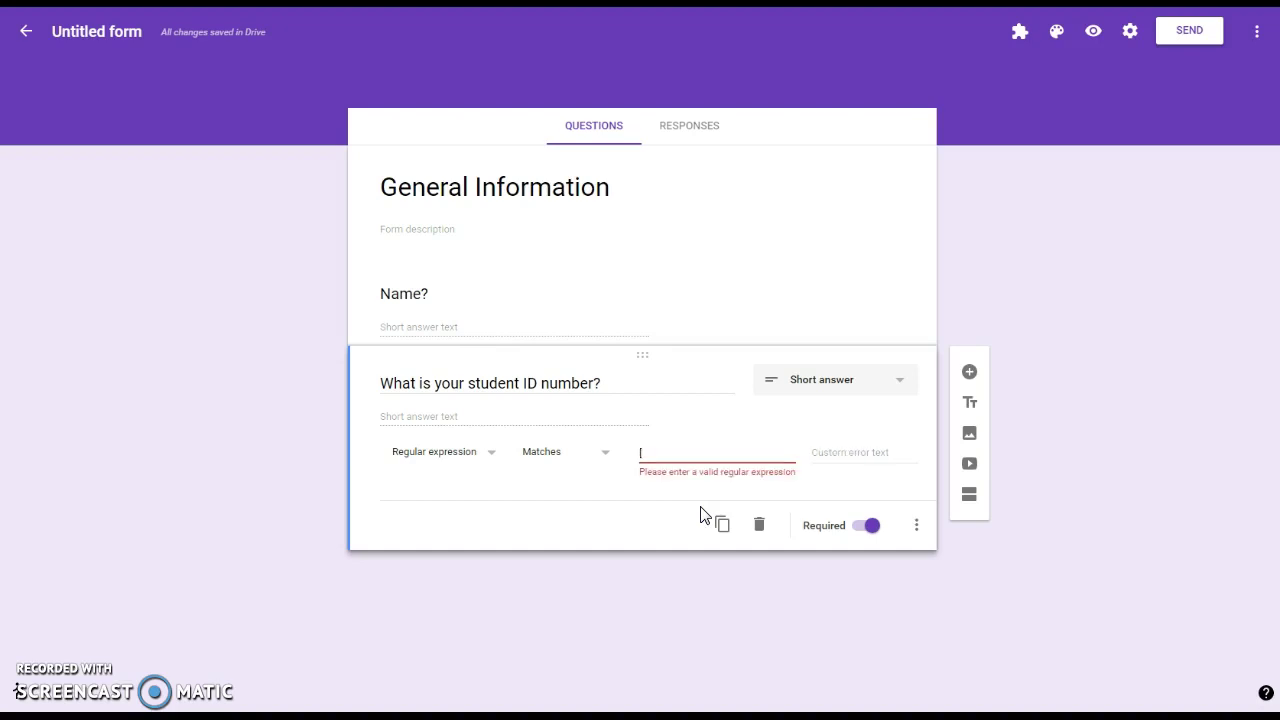
{"action": "type", "text": "\\"}
{"action": "type", "text": "w"}
{"action": "type", "text": "]"}
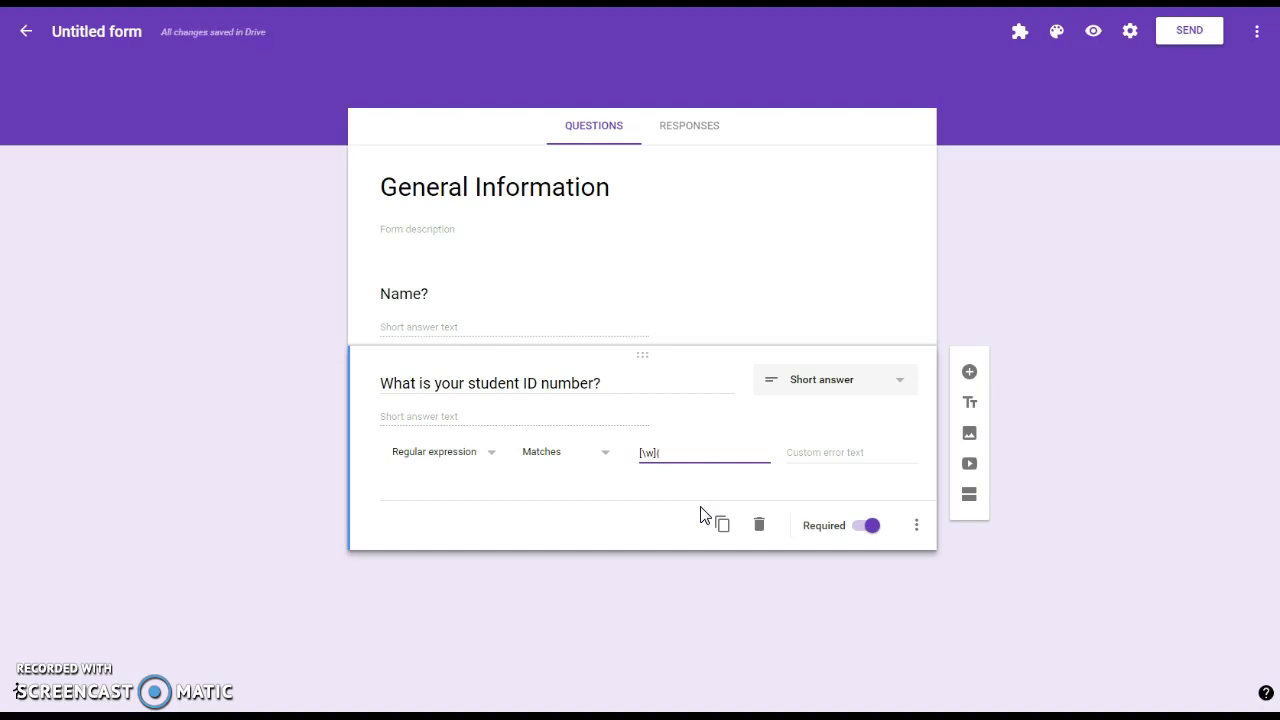
{"action": "type", "text": "{9"}
{"action": "type", "text": "}"}
{"action": "left_click", "coordinate": [697, 452]}
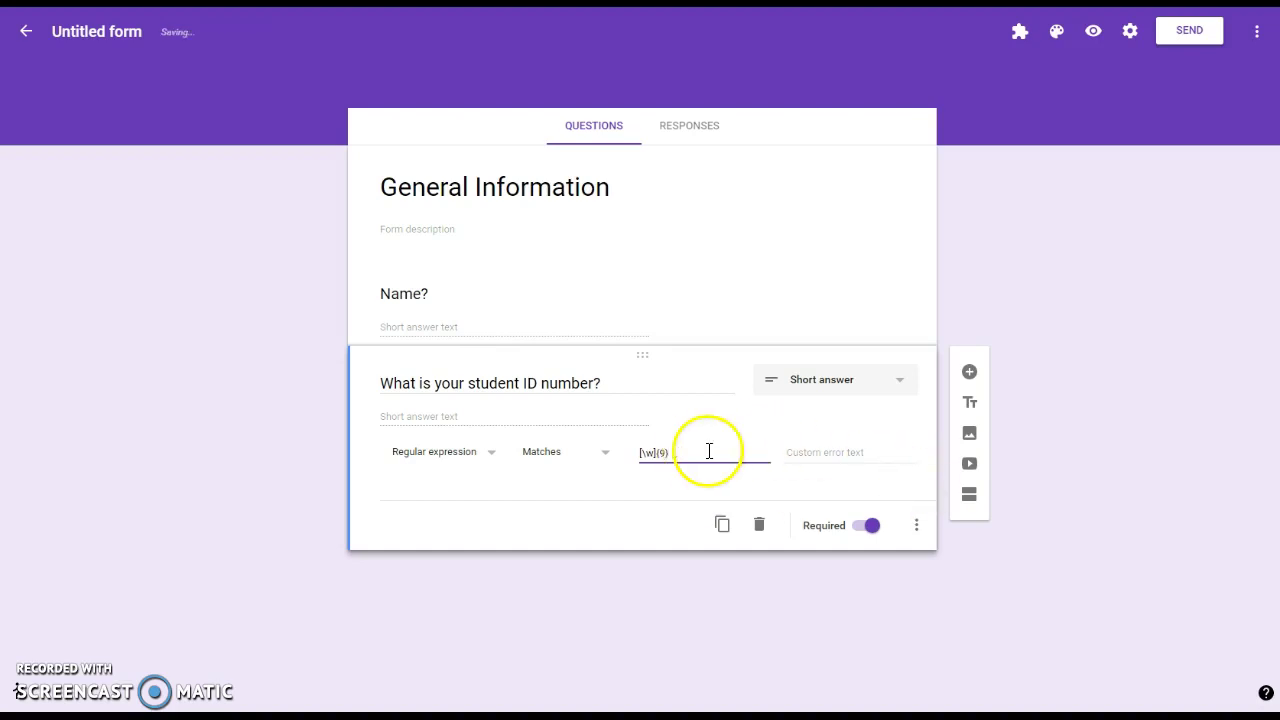
{"action": "left_click", "coordinate": [668, 453]}
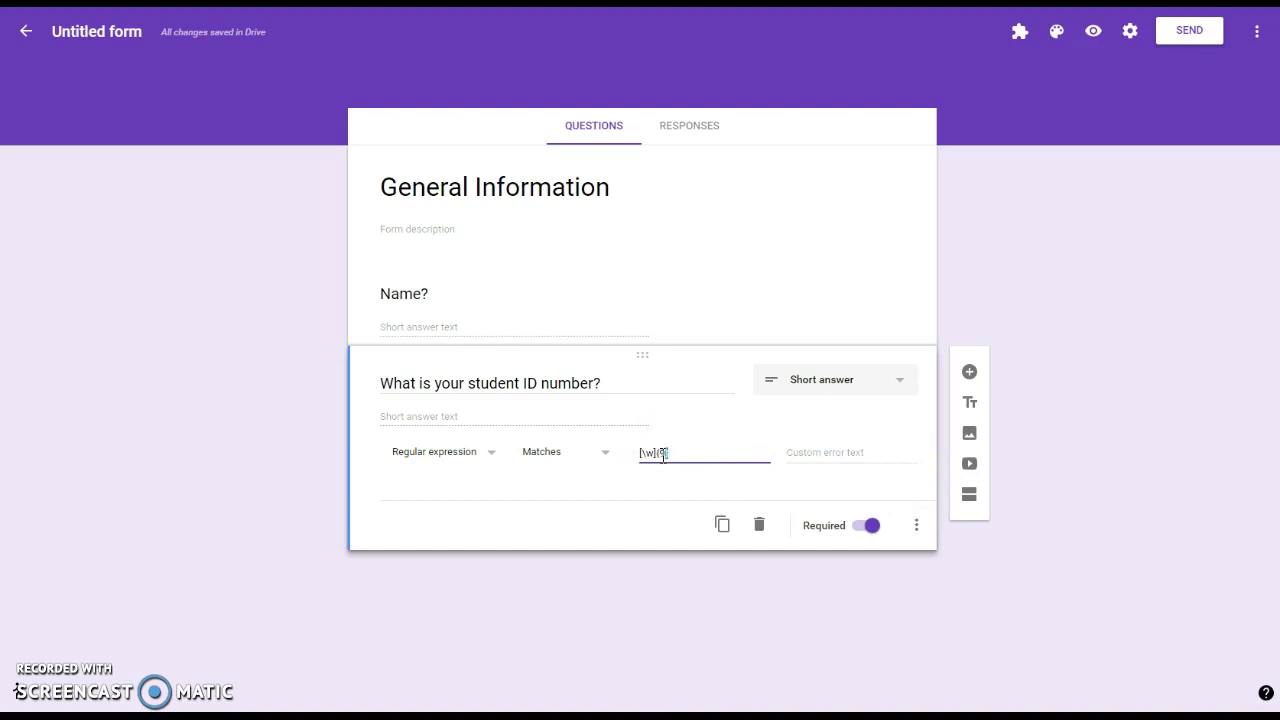
{"action": "left_click", "coordinate": [665, 453]}
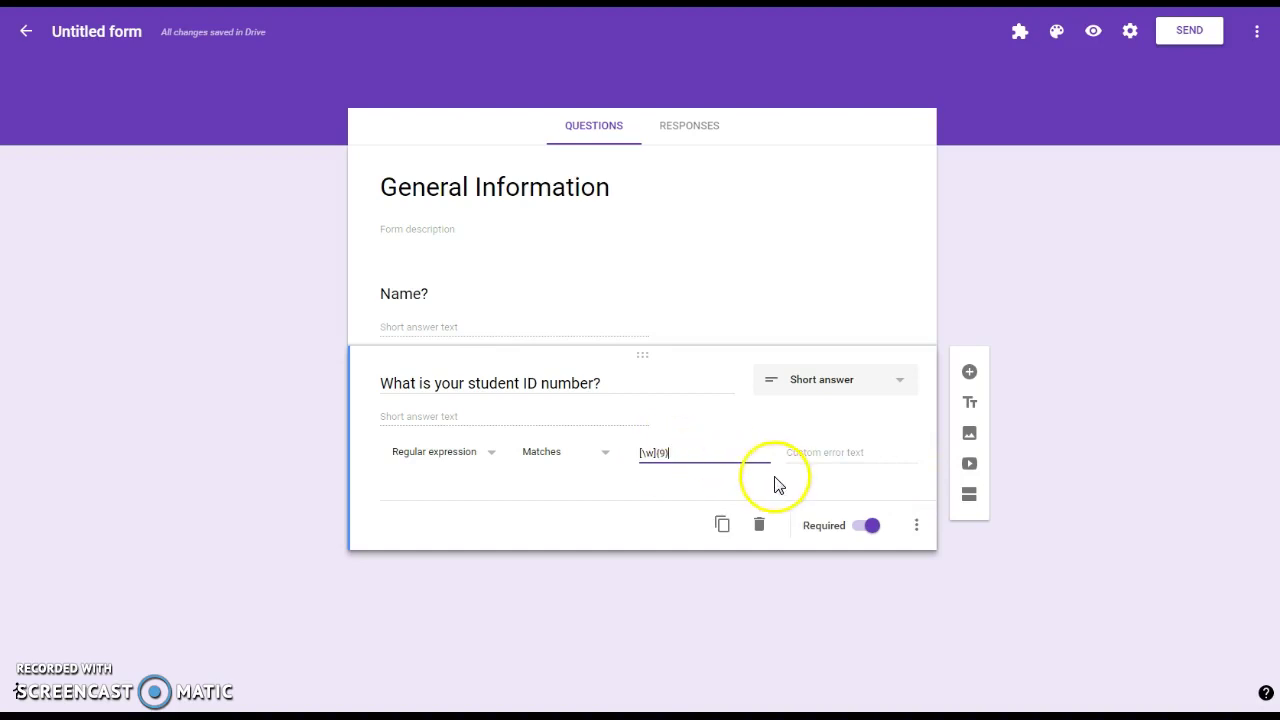
{"action": "left_click", "coordinate": [818, 452]}
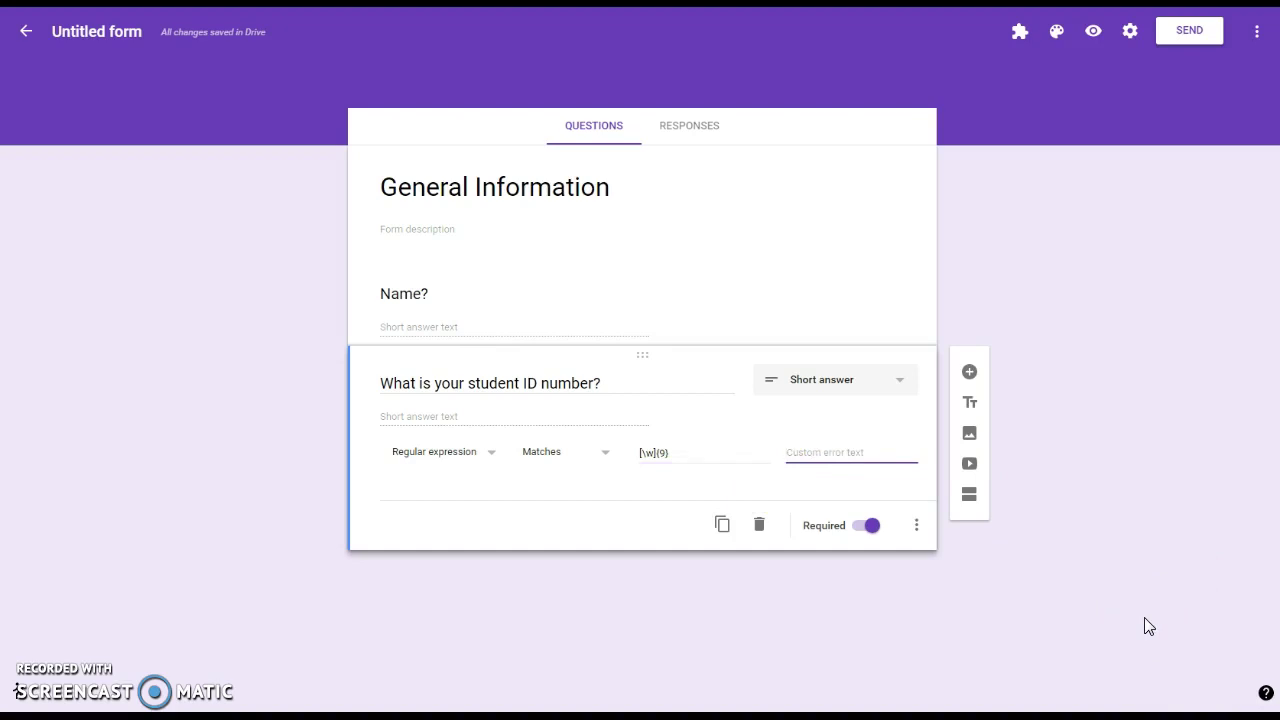
Enter the custom error text 'Please enter the correct amount of dharacters (9)'.
{"action": "type", "text": "P"}
{"action": "type", "text": "lease enter"}
{"action": "type", "text": " the co"}
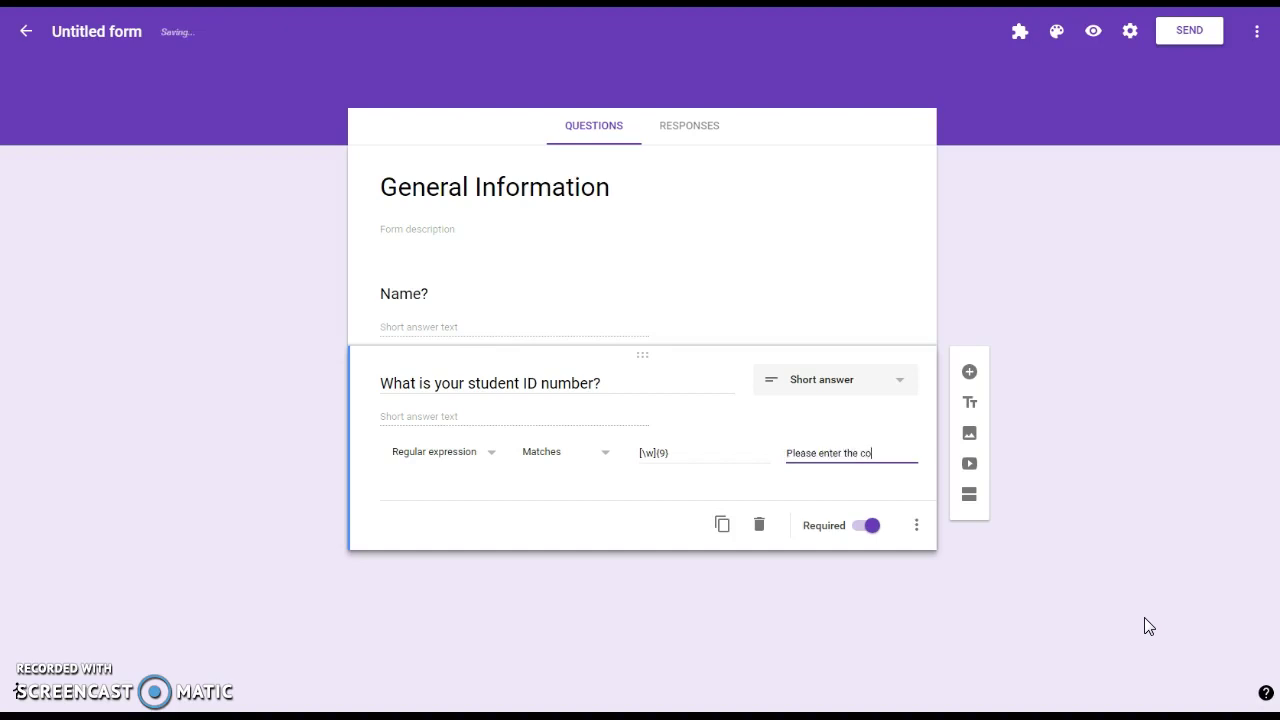
{"action": "type", "text": "rrect amount of"}
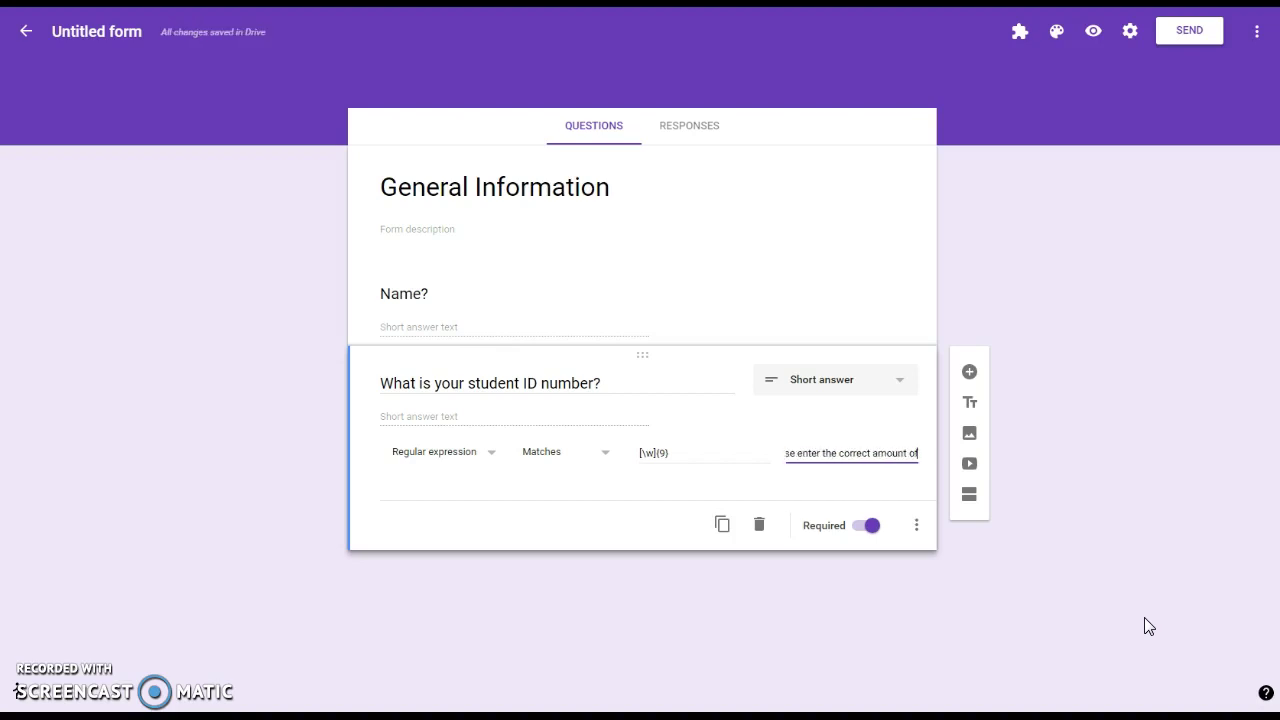
{"action": "type", "text": " dharacte"}
{"action": "type", "text": "rs"}
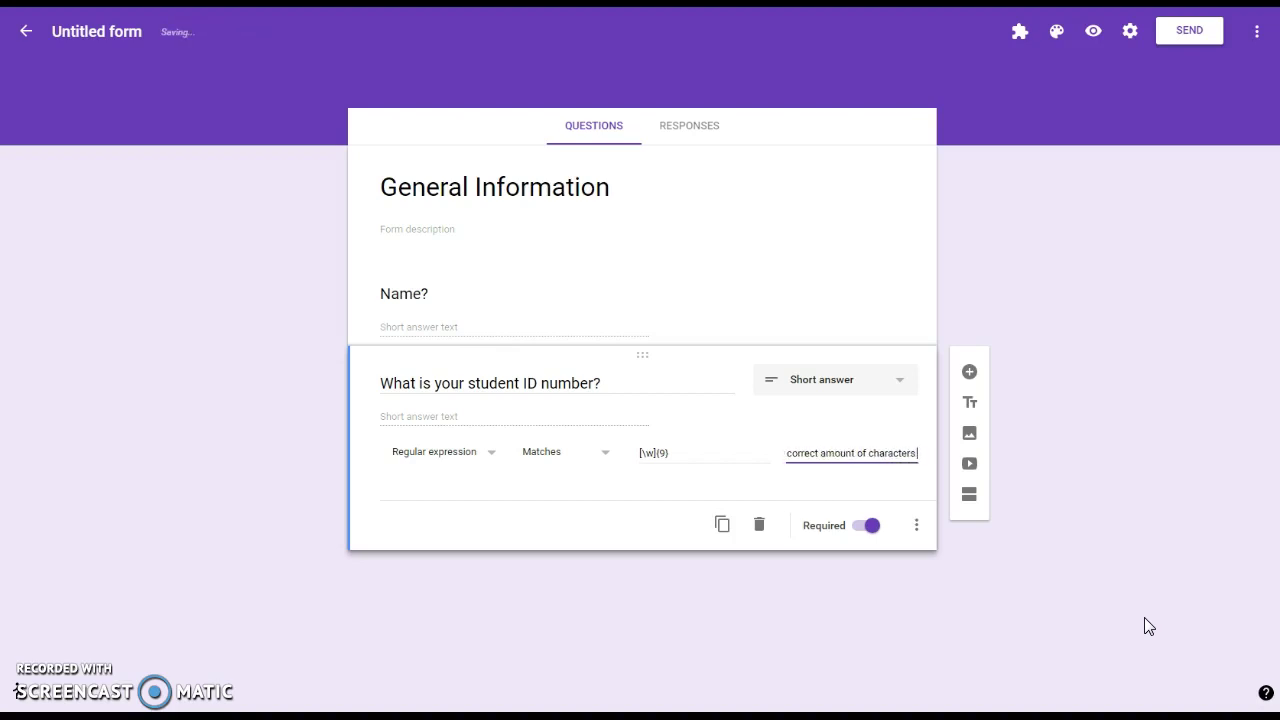
{"action": "type", "text": " ("}
{"action": "type", "text": "9)"}
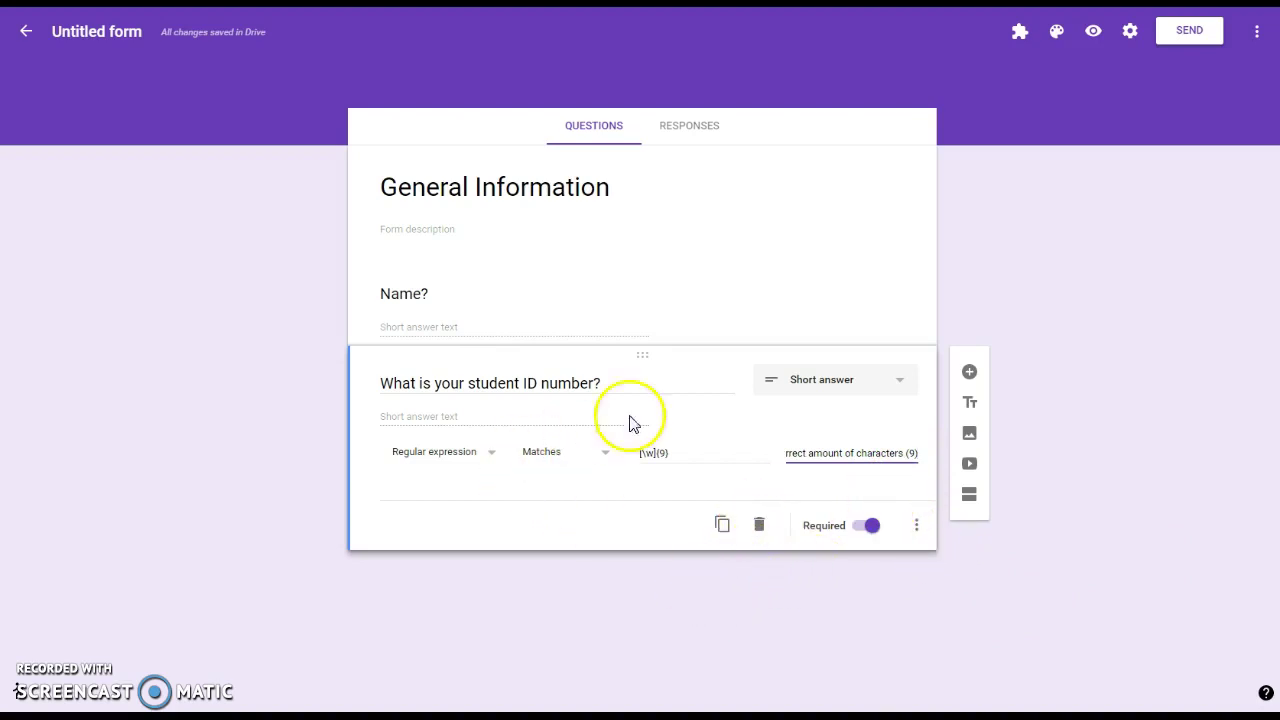
Preview the form and answer the Name question with 'Dallin'.
{"action": "left_click", "coordinate": [1094, 31]}
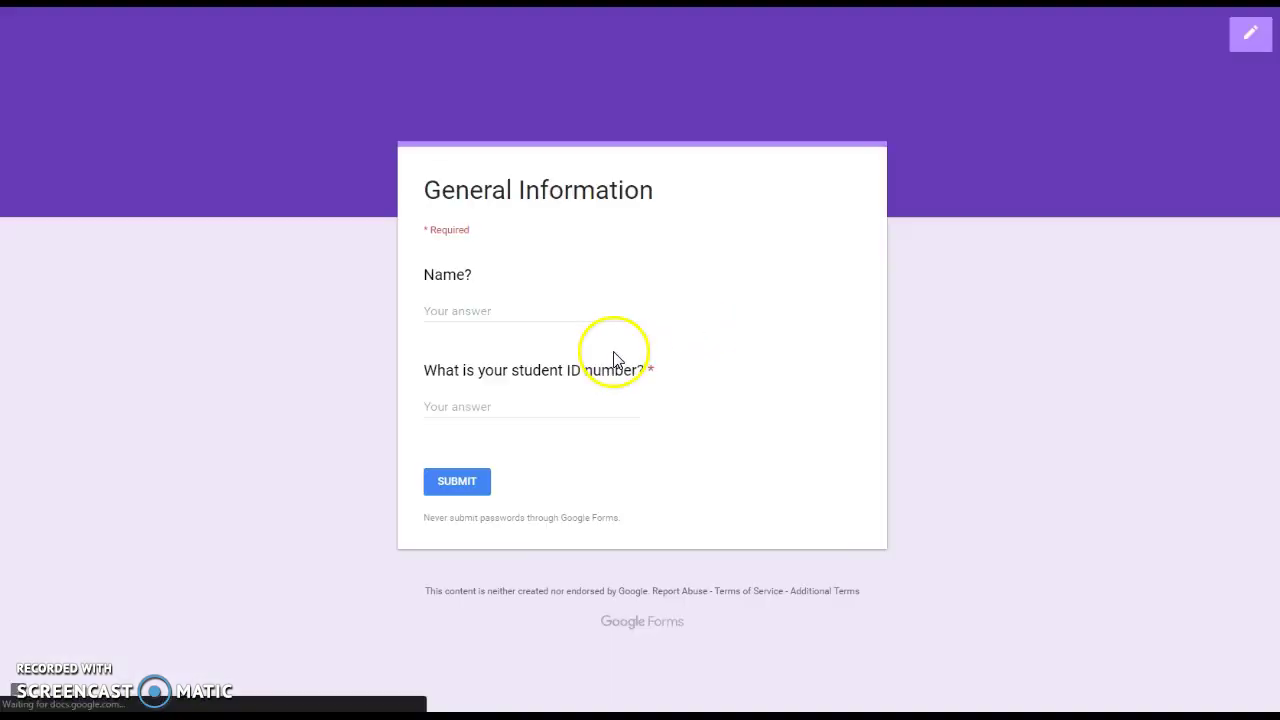
{"action": "left_click", "coordinate": [498, 316]}
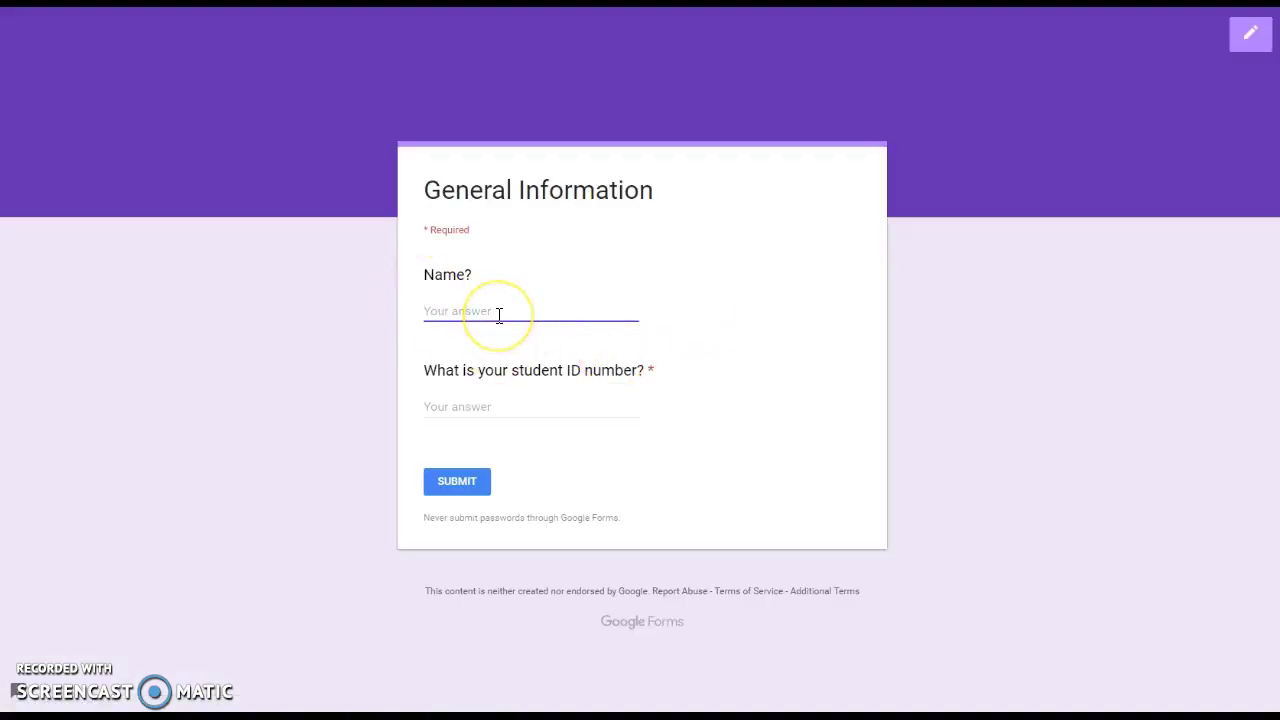
{"action": "type", "text": "Dallin"}
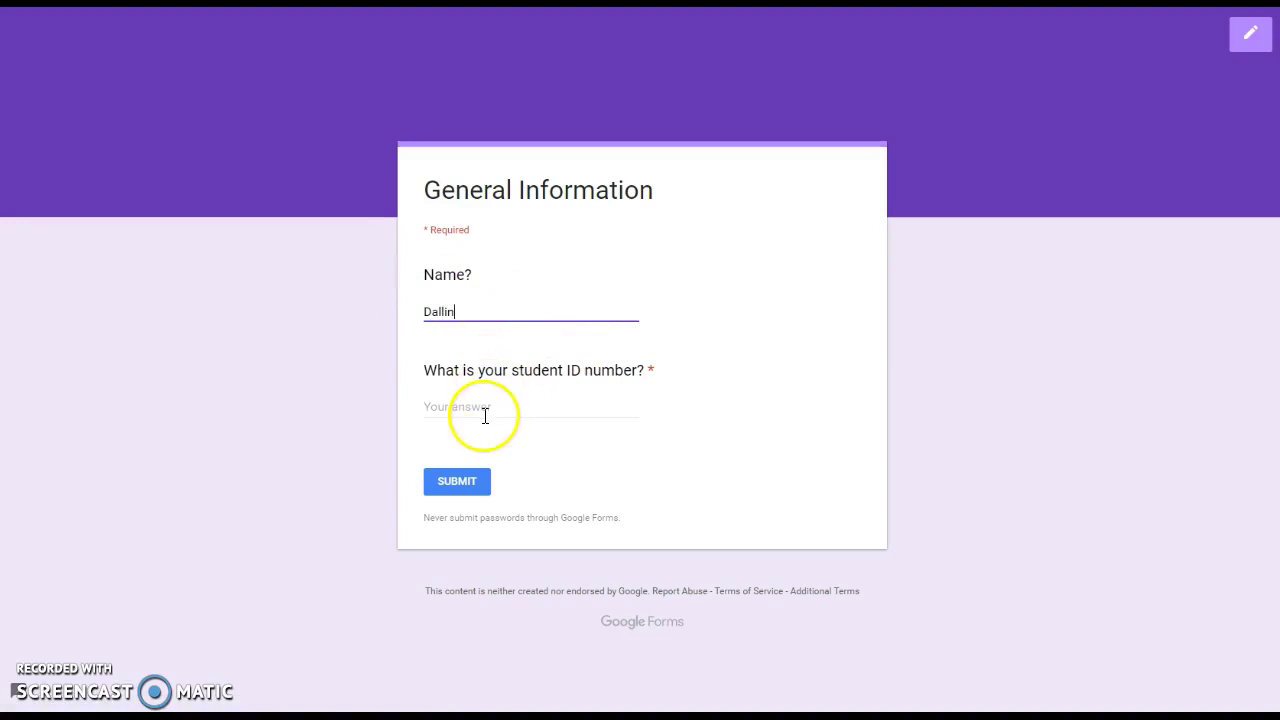
{"action": "left_click", "coordinate": [486, 410]}
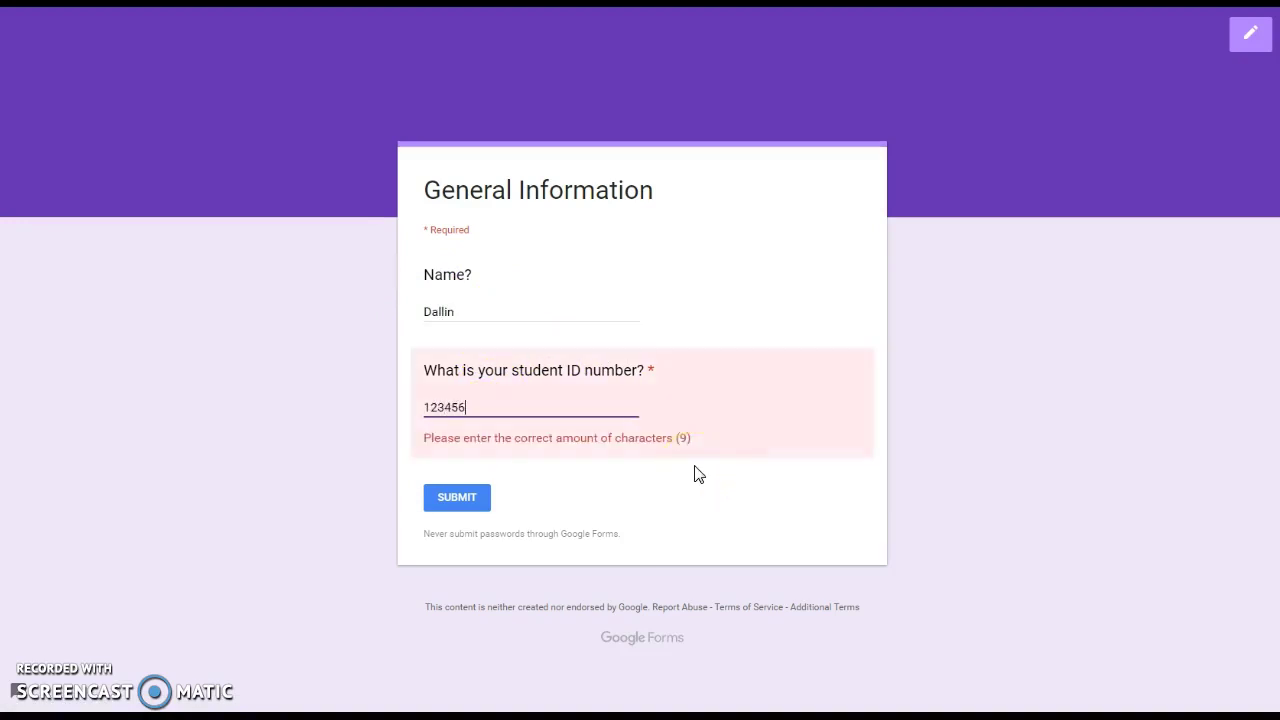
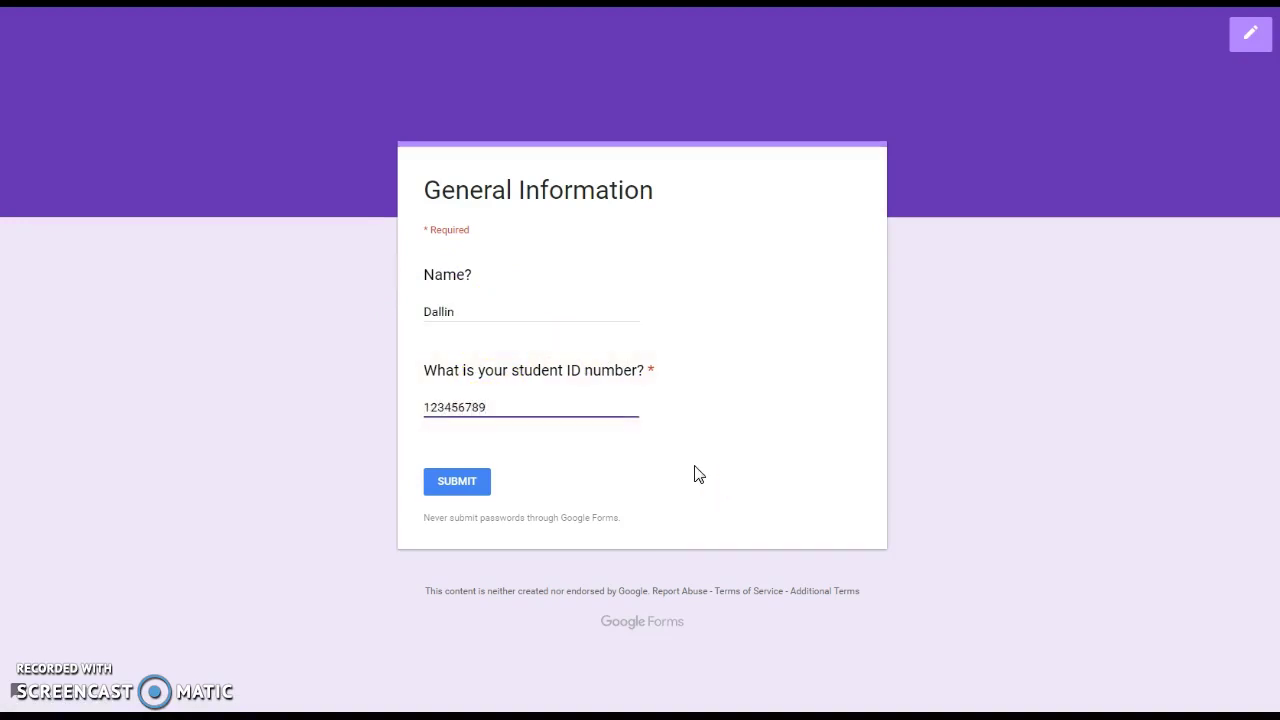
{"action": "key", "text": "BackSpace"}
{"action": "key", "text": "BackSpace"}
{"action": "key", "text": "BackSpace"}
{"action": "key", "text": "BackSpace"}
{"action": "key", "text": "BackSpace"}
{"action": "key", "text": "BackSpace"}
{"action": "key", "text": "BackSpace"}
{"action": "key", "text": "BackSpace"}
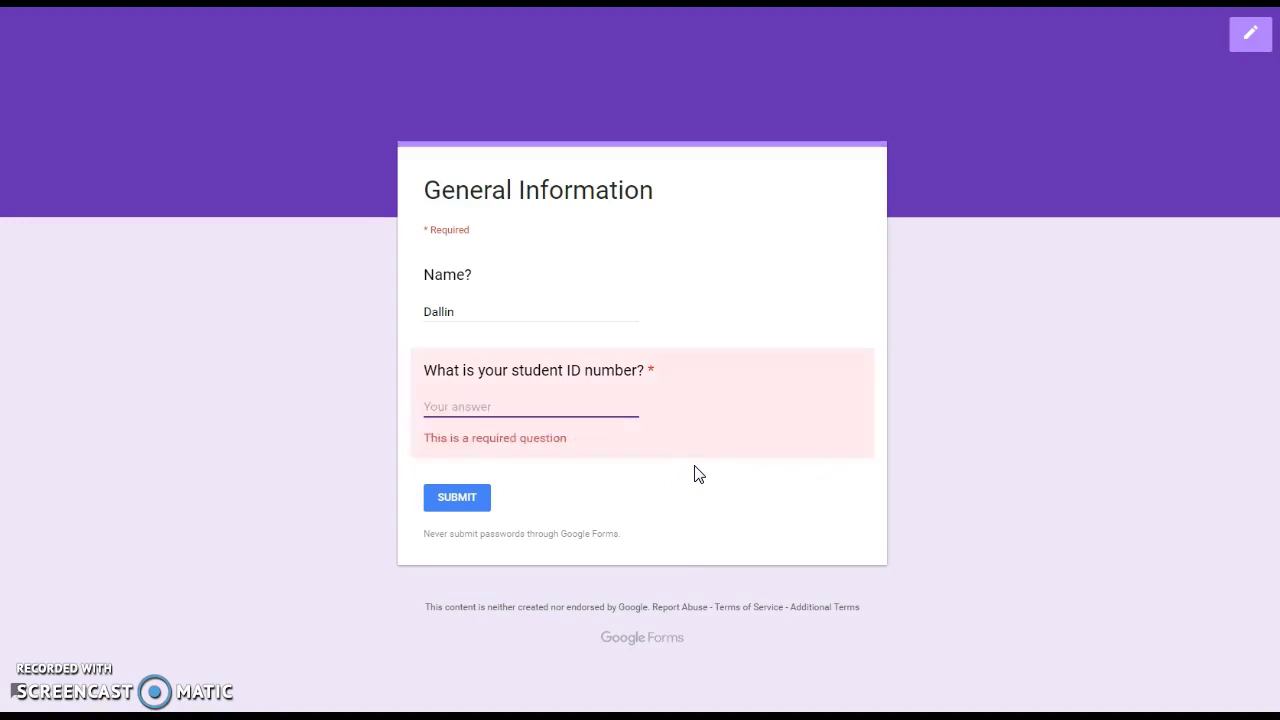
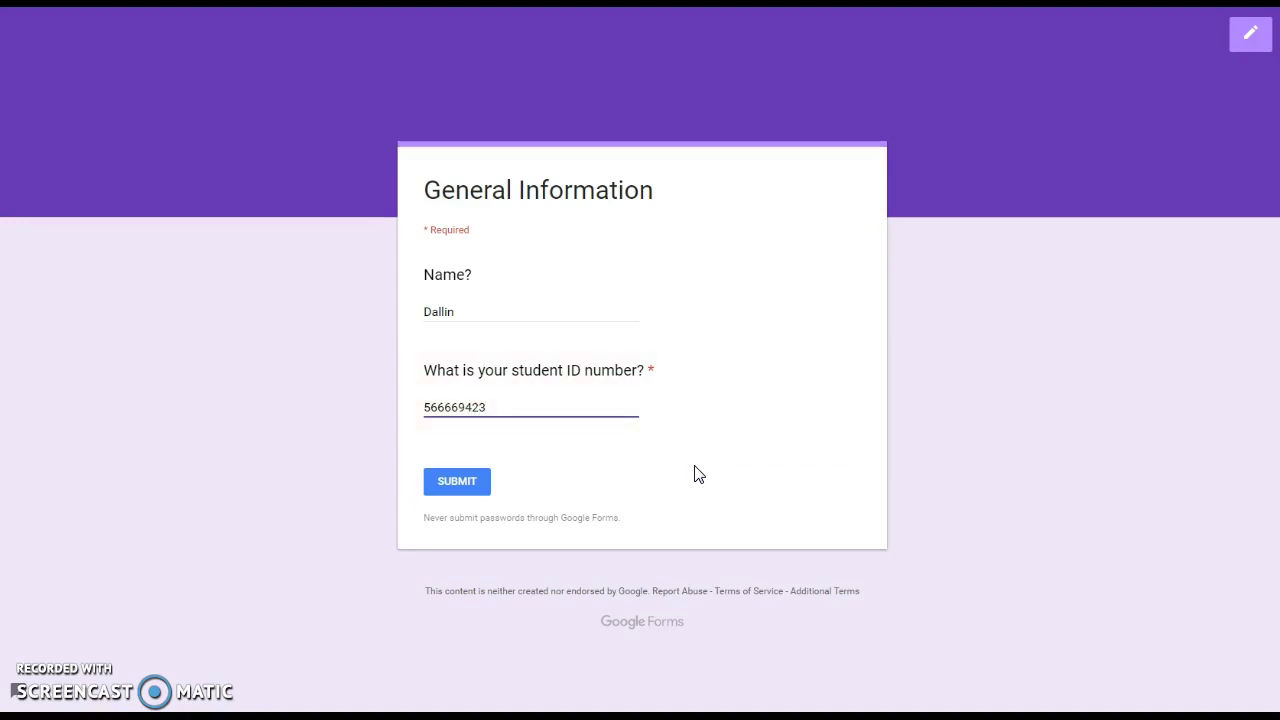